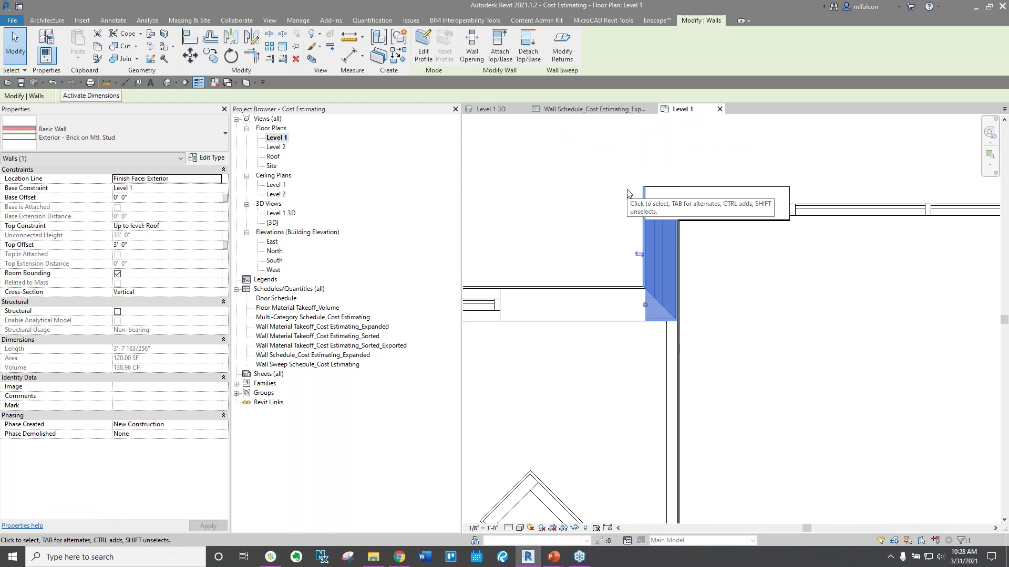
- Review the Cost parameter in the type properties of the selected Exterior - Brick on Mtl. Stud wall without changing it
left_click(211, 158)
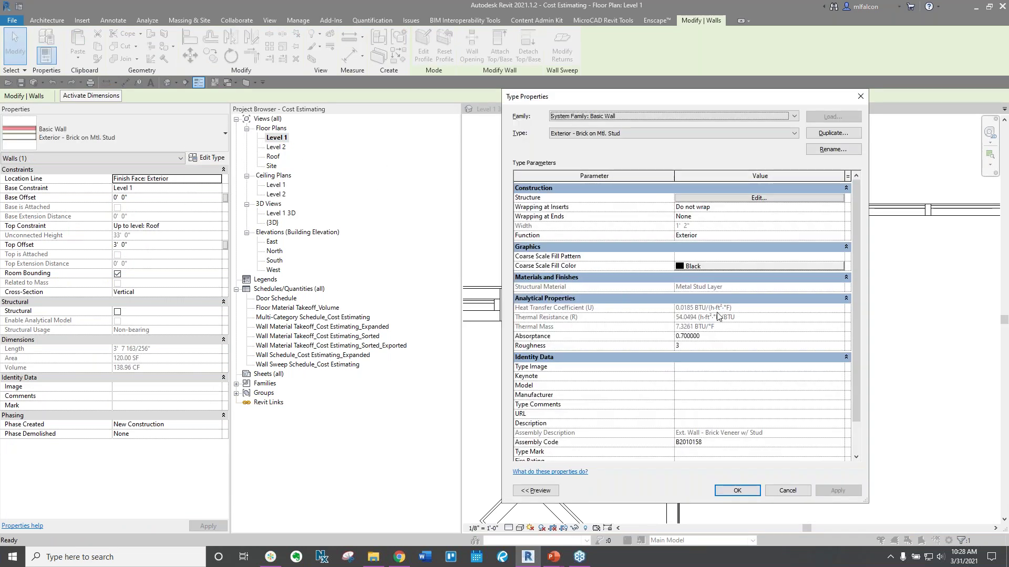
scroll(679, 367, "down", 1)
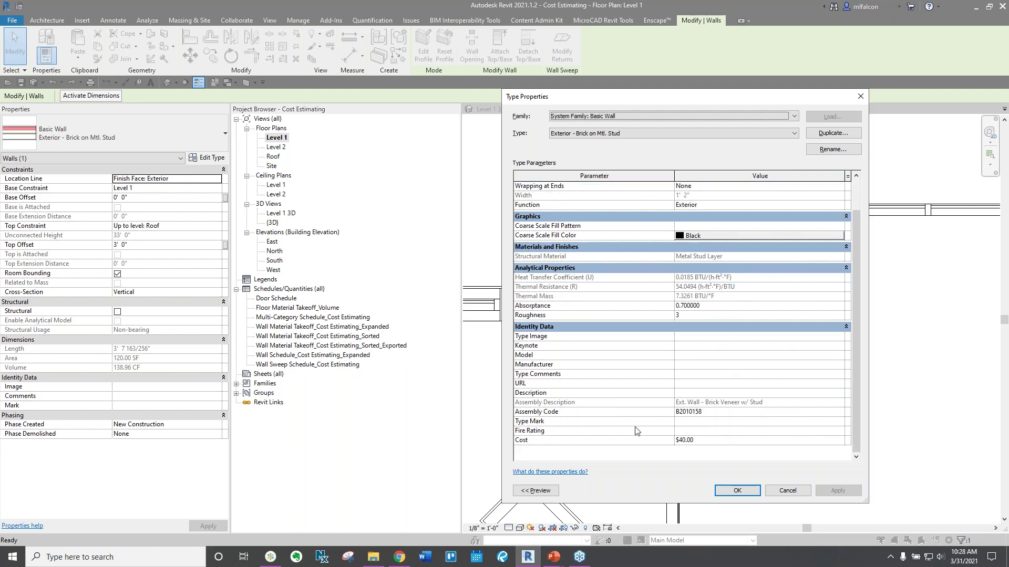
left_click(704, 441)
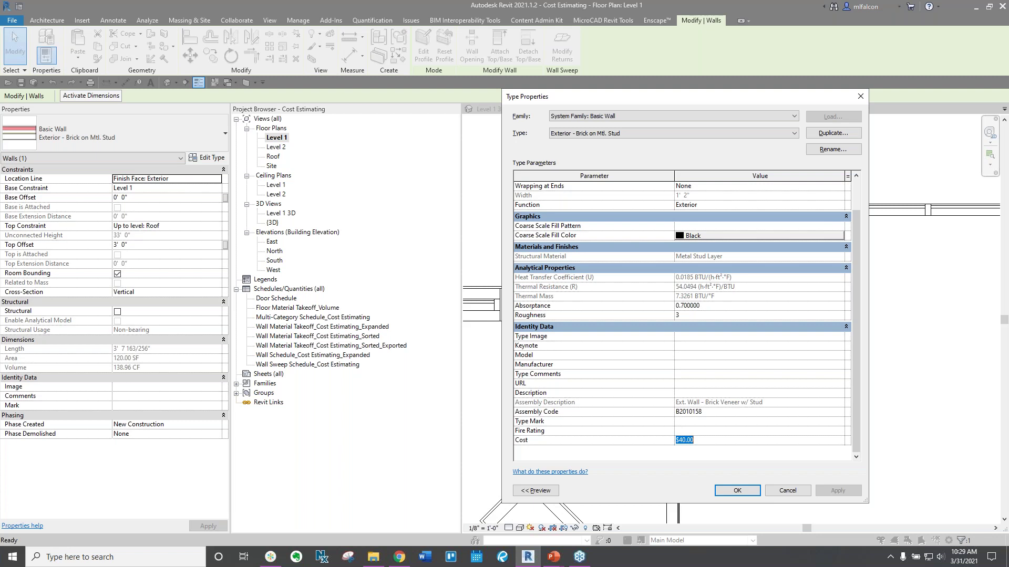
left_click(802, 493)
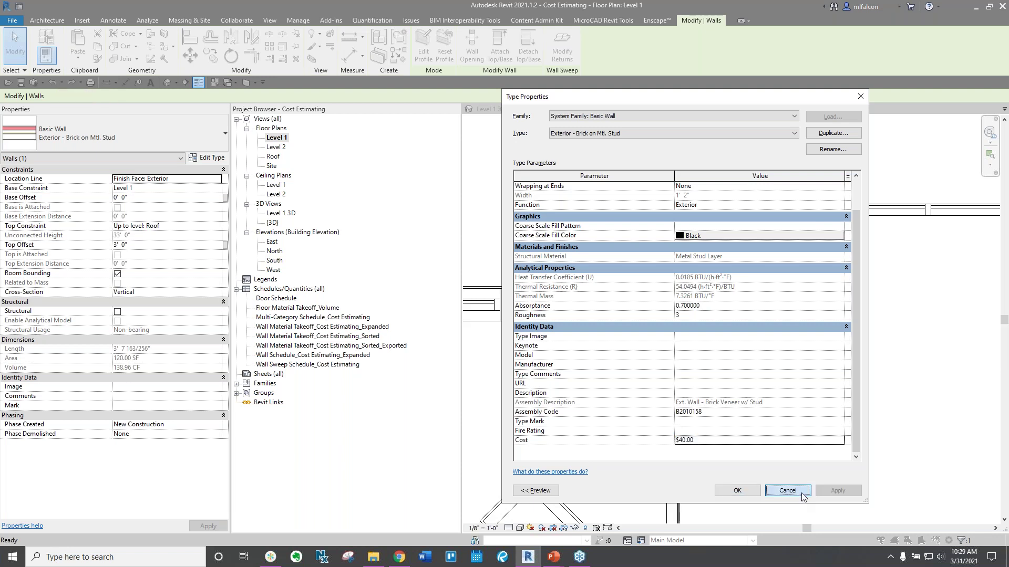
- Check the Cost parameter in the type properties of the single-glass curtain wall door at the Entry, leaving it unmodified
scroll(584, 244, "down", 3)
left_click(584, 244)
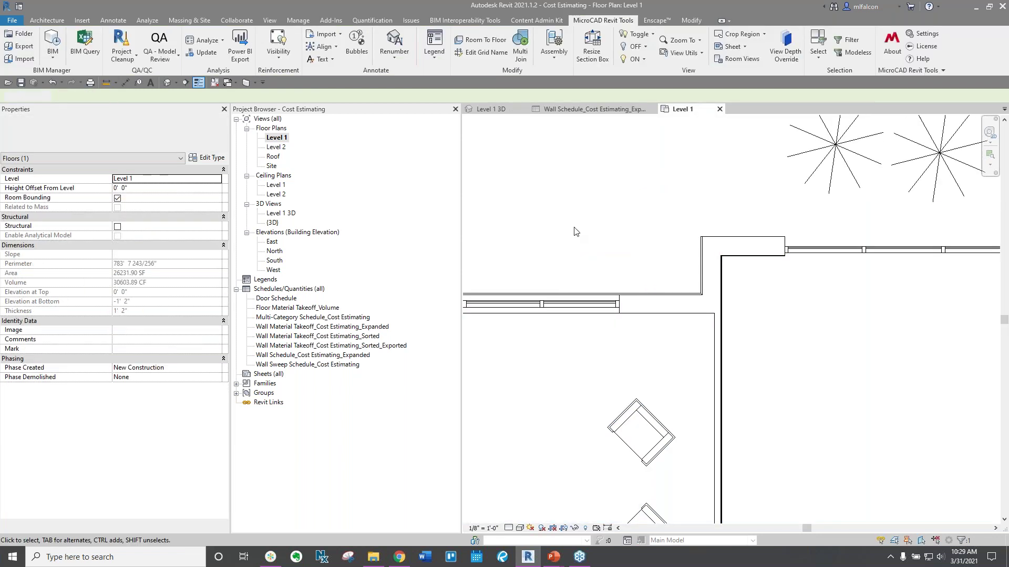
scroll(585, 244, "down", 1)
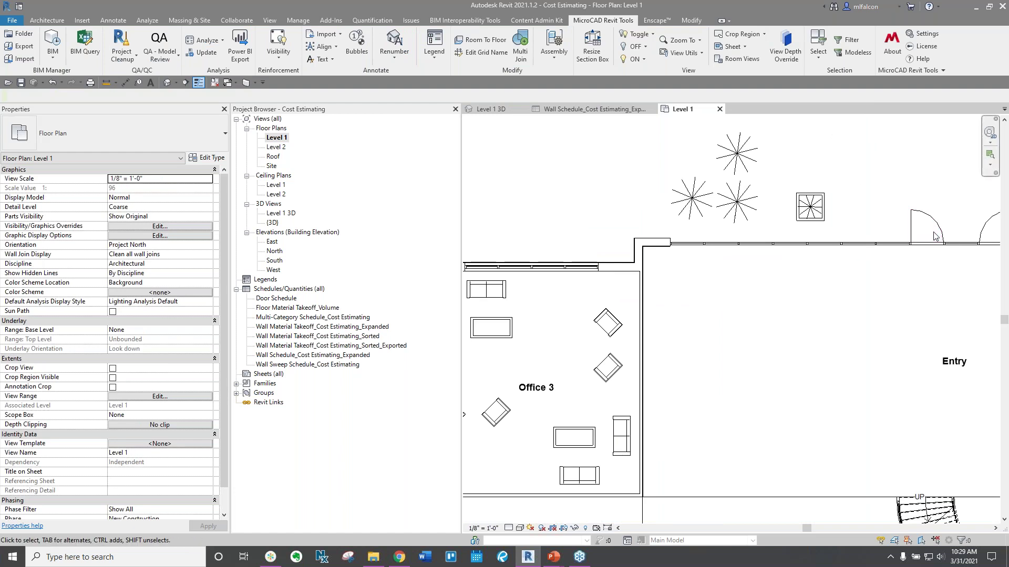
left_click(927, 217)
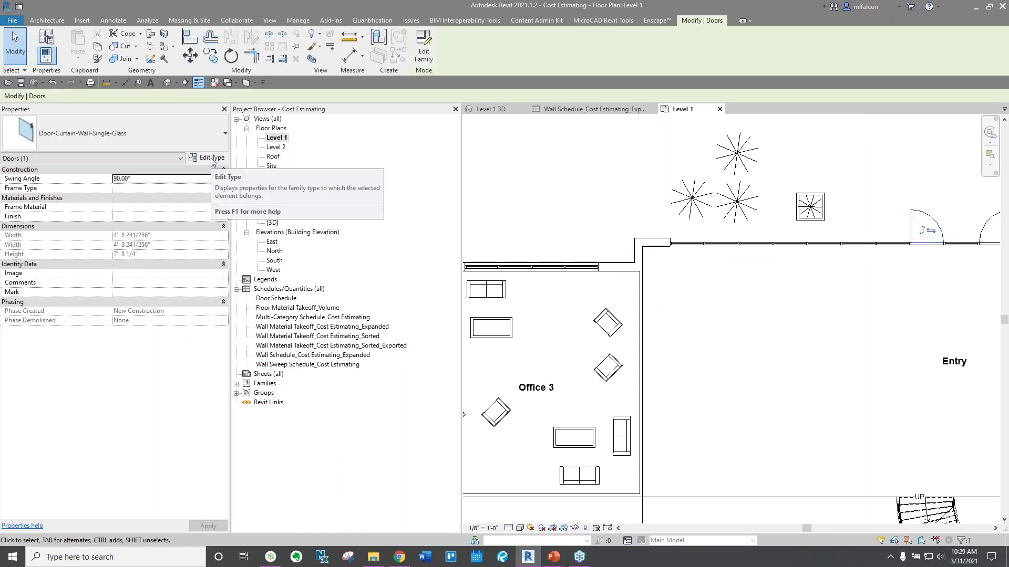
left_click(212, 159)
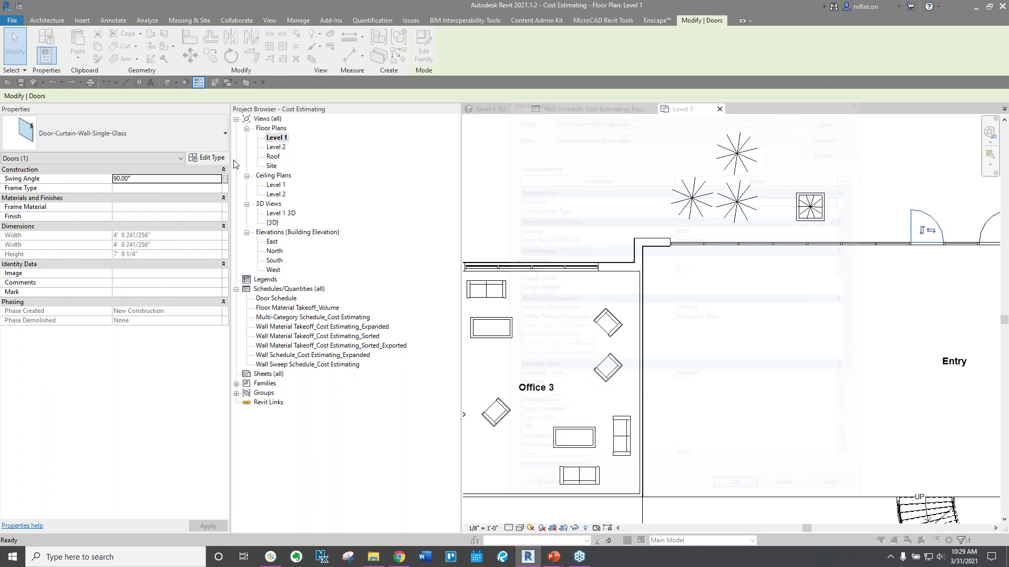
left_click(704, 369)
left_click_drag(704, 368, 668, 375)
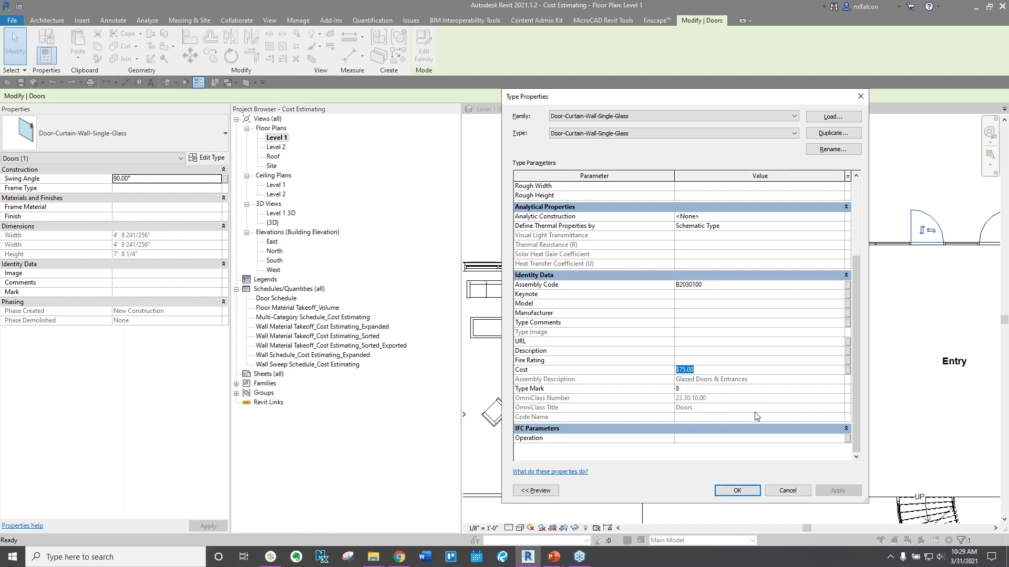
left_click(799, 494)
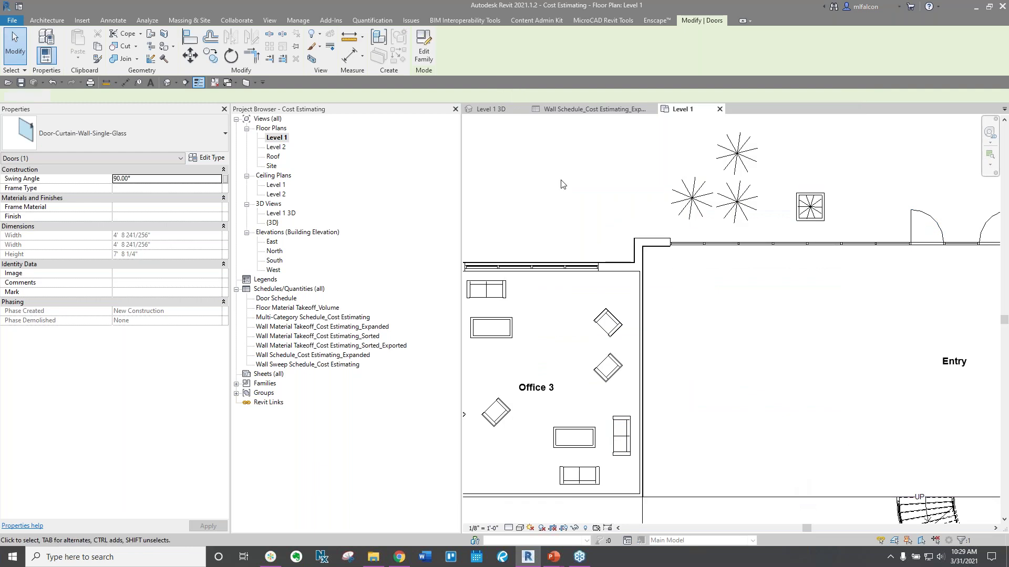
left_click(561, 184)
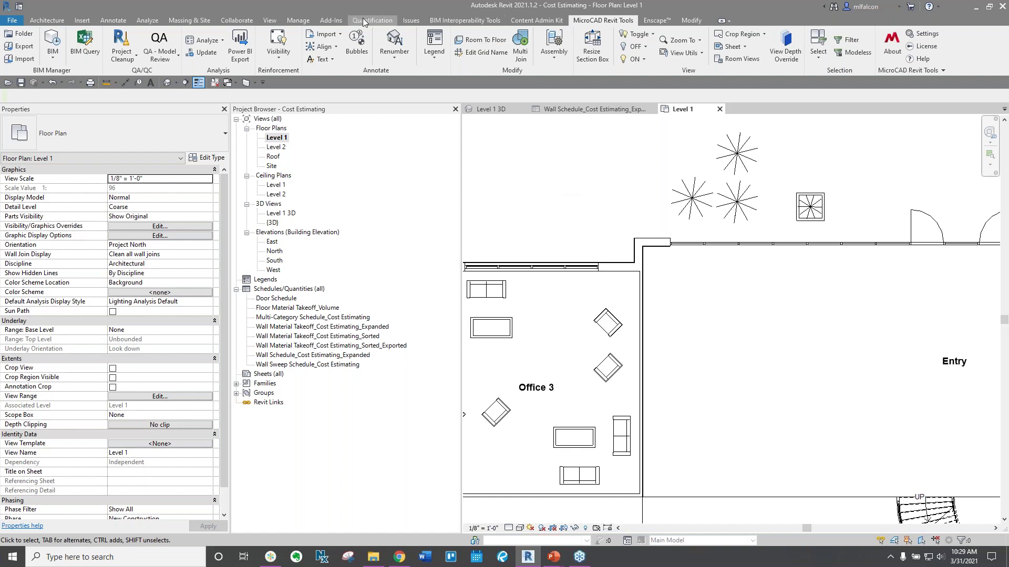
- Set the cost of the Air material to 0.0 in the identity data of the project materials
left_click(291, 21)
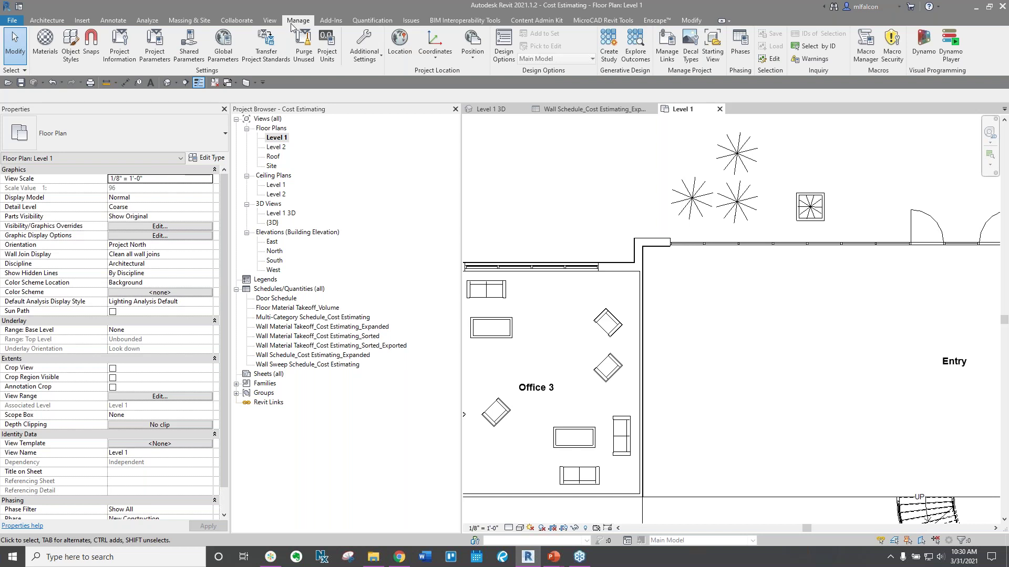
left_click(48, 64)
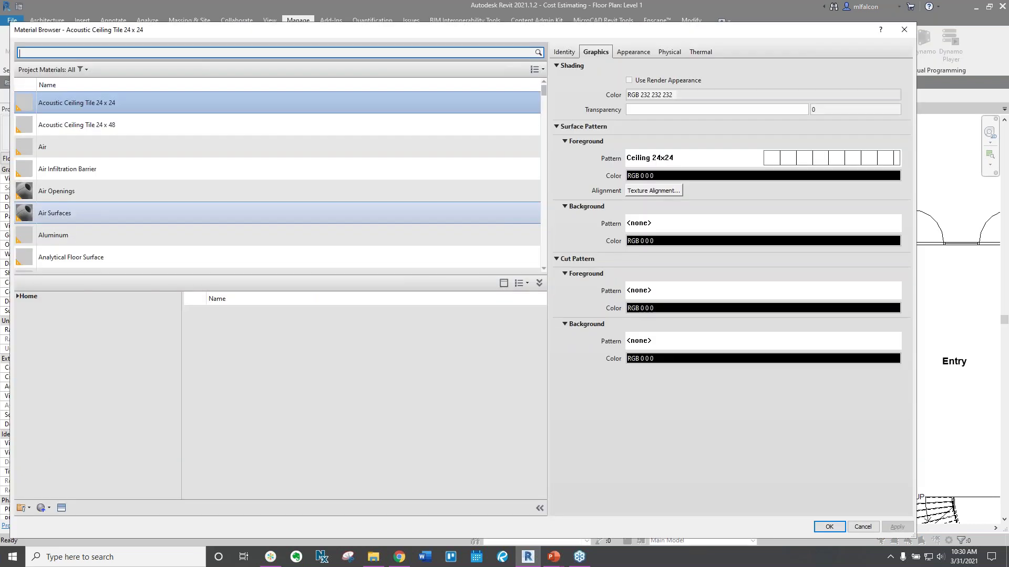
left_click(106, 142)
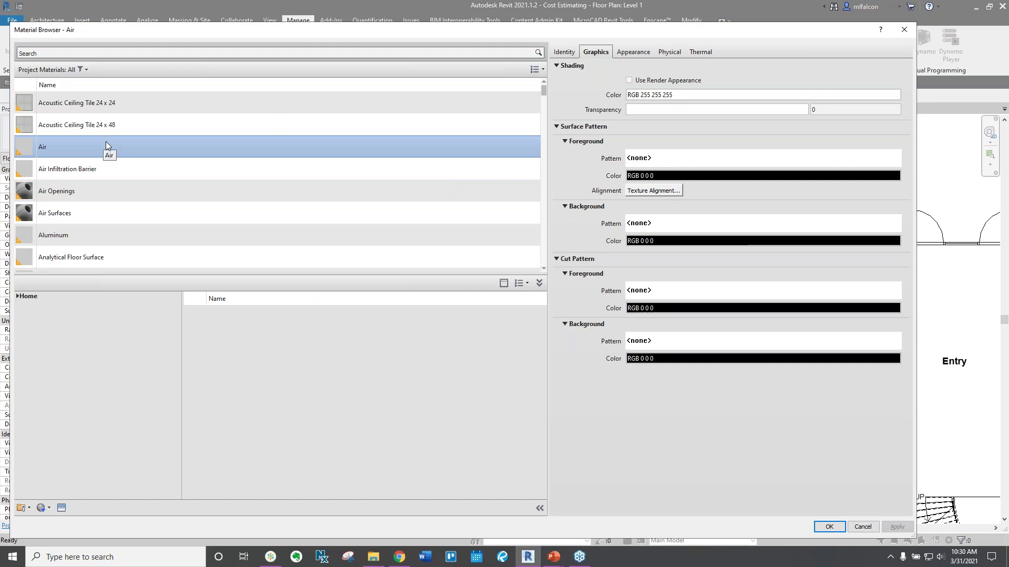
left_click(573, 52)
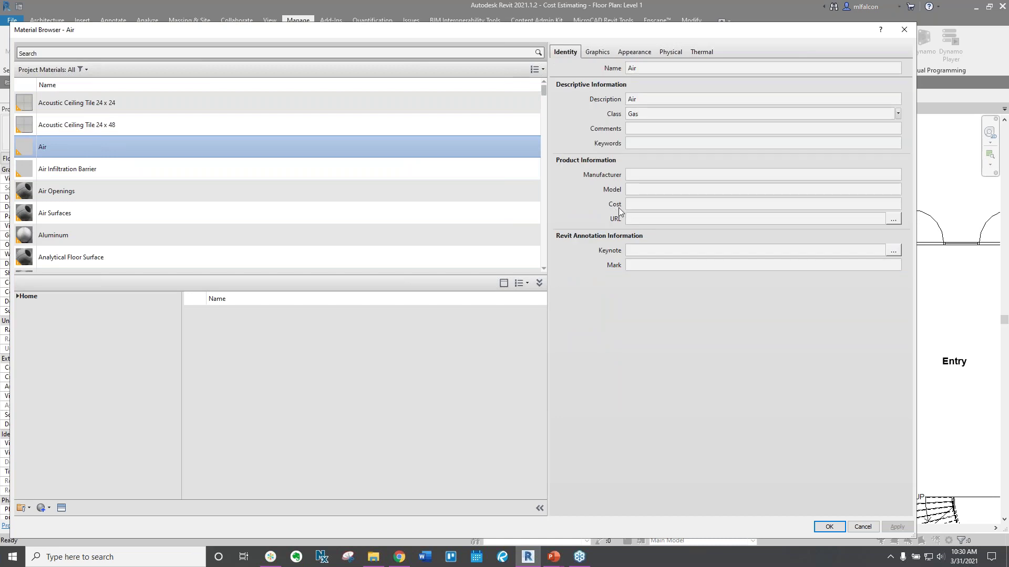
left_click(641, 205)
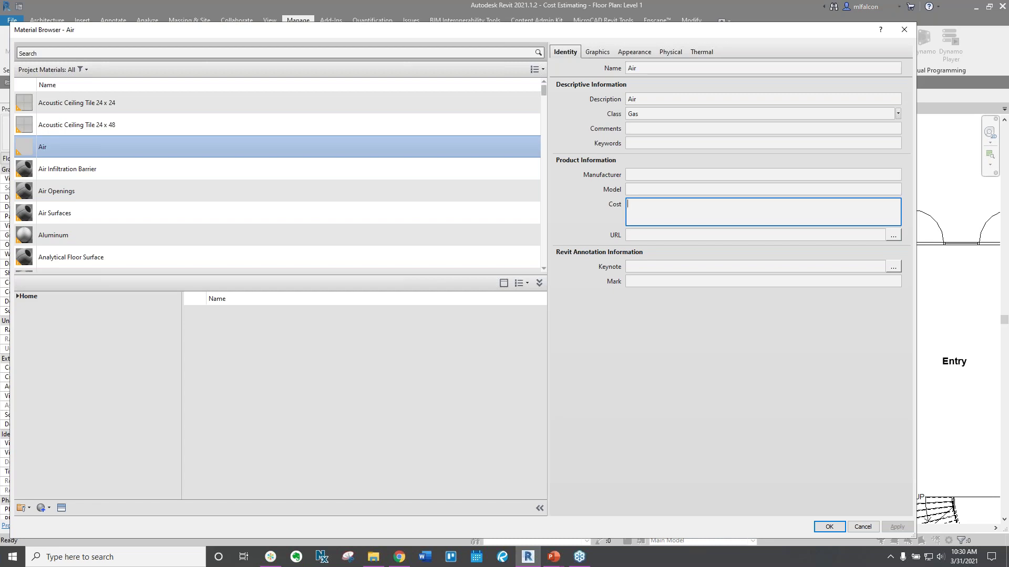
type(".0")
left_click(647, 234)
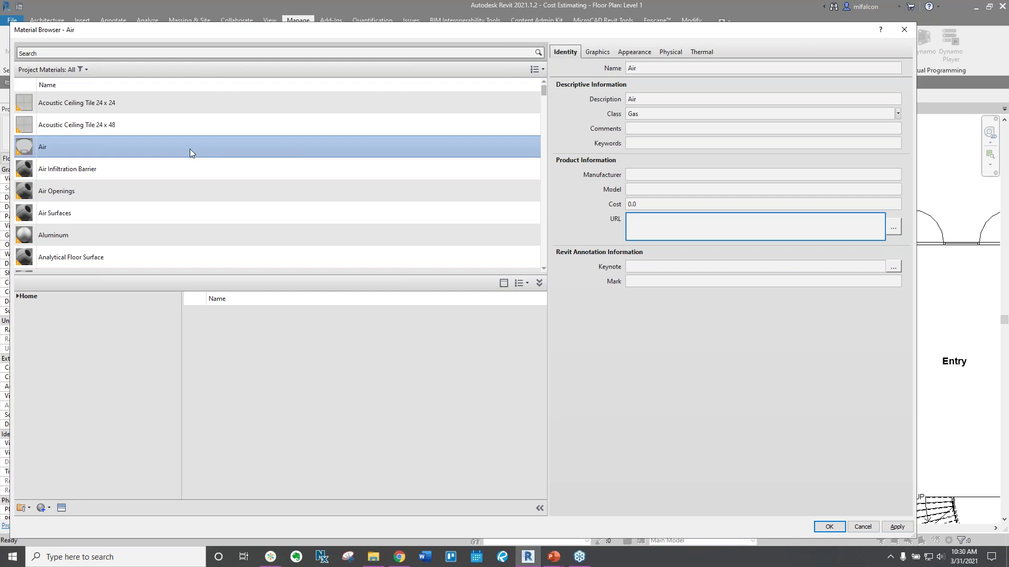
- Examine the cost in the identity data of the Brick, Common(1) material and leave the Material Browser without saving
scroll(191, 149, "down", 5)
scroll(190, 150, "down", 5)
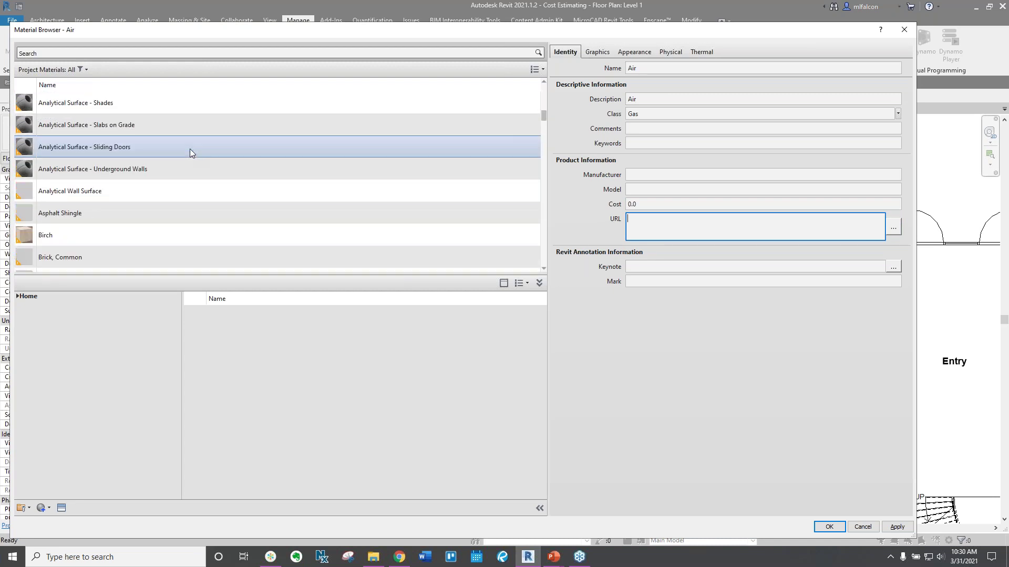
scroll(118, 171, "down", 1)
left_click(95, 222)
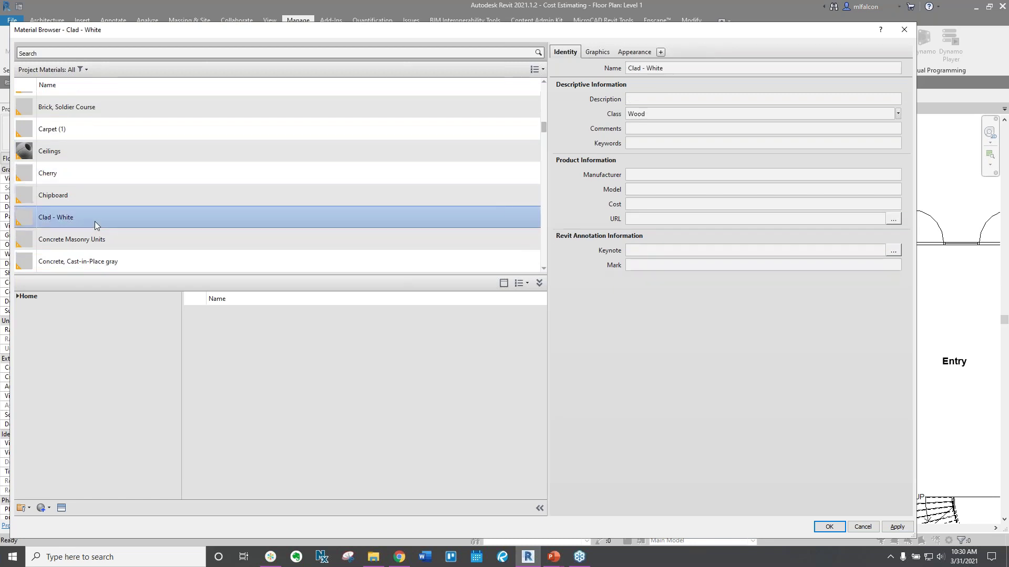
scroll(95, 225, "up", 1)
left_click(97, 177)
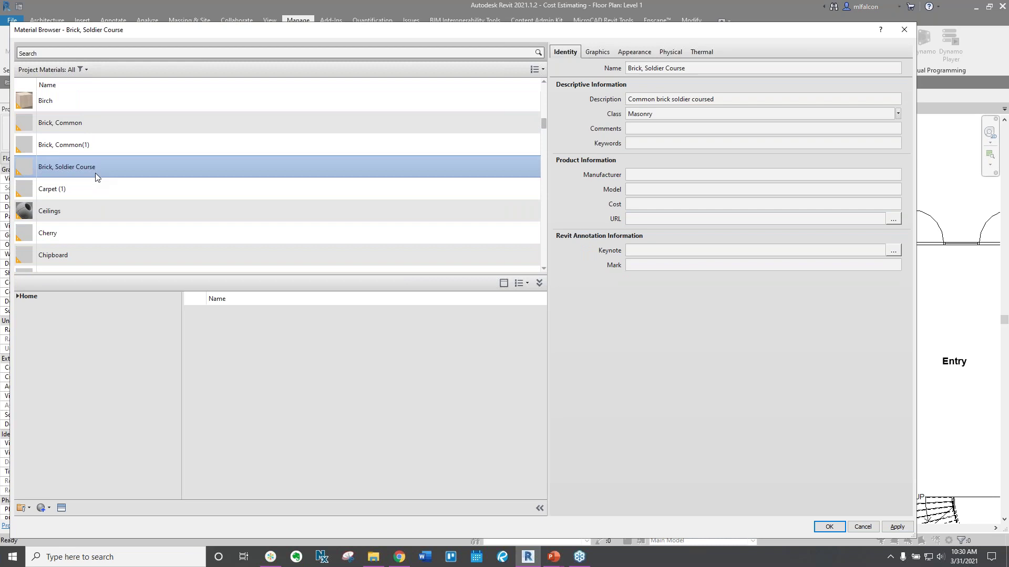
left_click(115, 138)
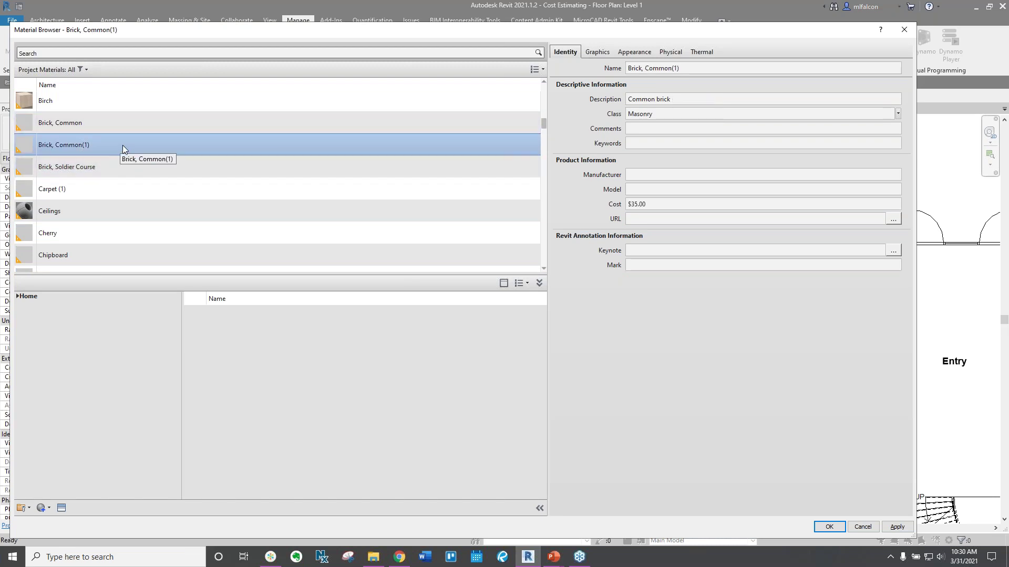
left_click(651, 206)
left_click_drag(651, 206, 627, 208)
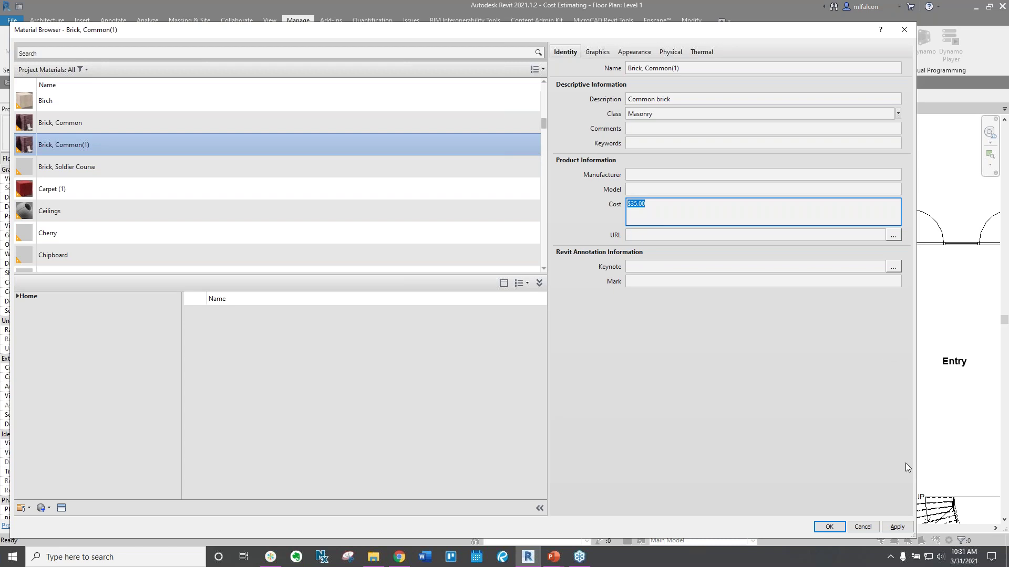
left_click(864, 527)
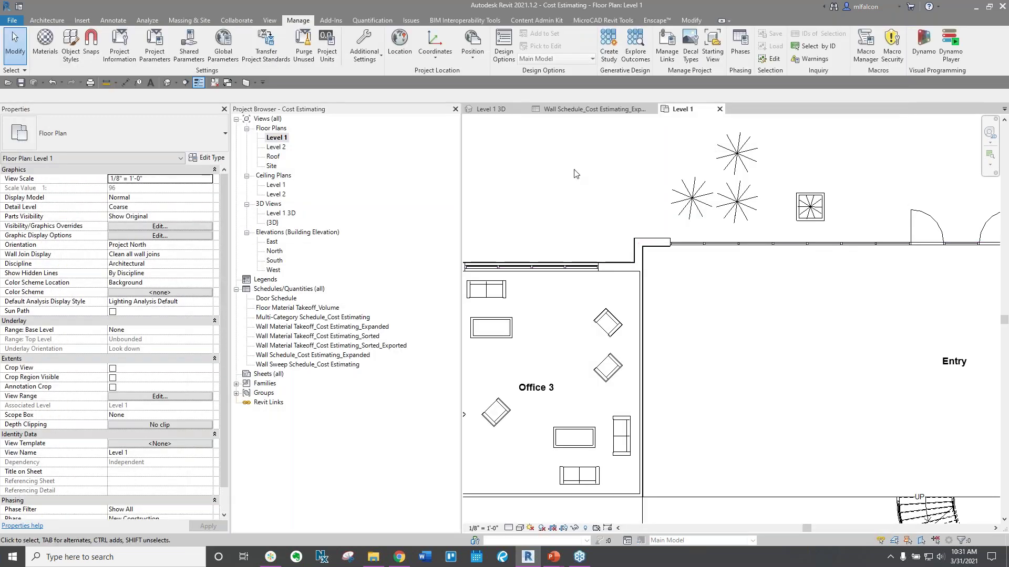
- Review the categories offered for a new material takeoff and dismiss the dialog without creating one
left_click(297, 328)
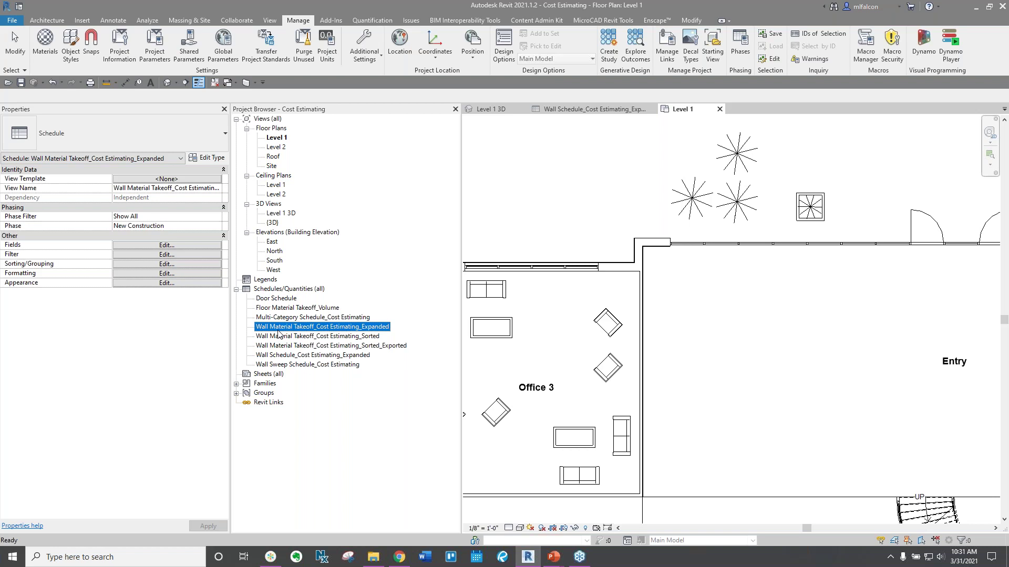
left_click(279, 289)
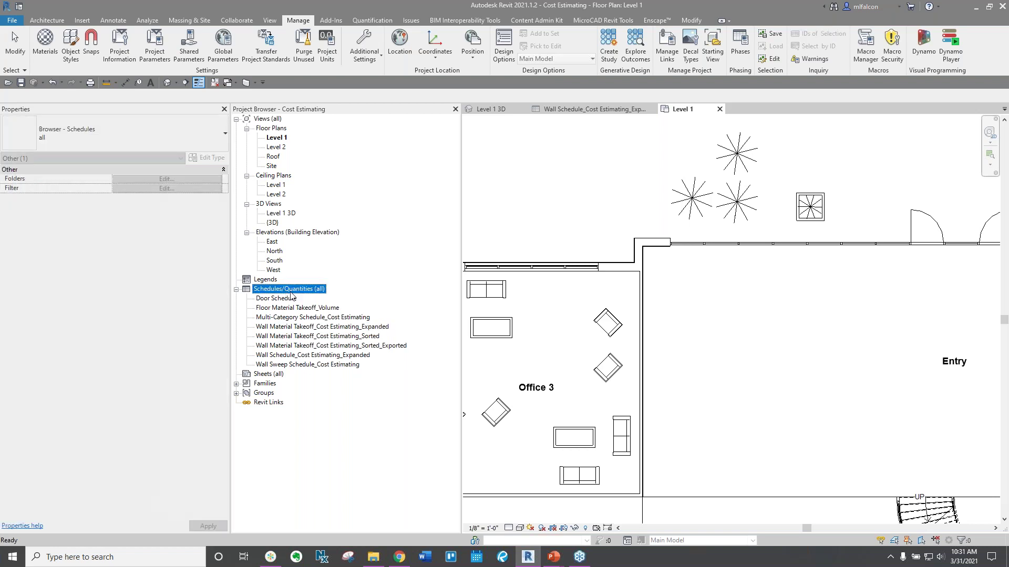
right_click(291, 297)
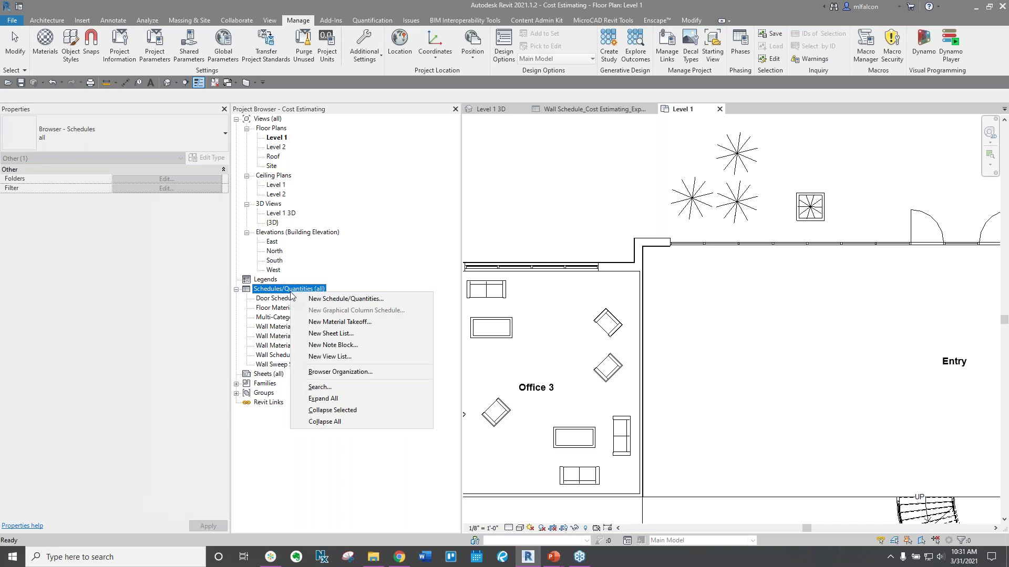
left_click(376, 323)
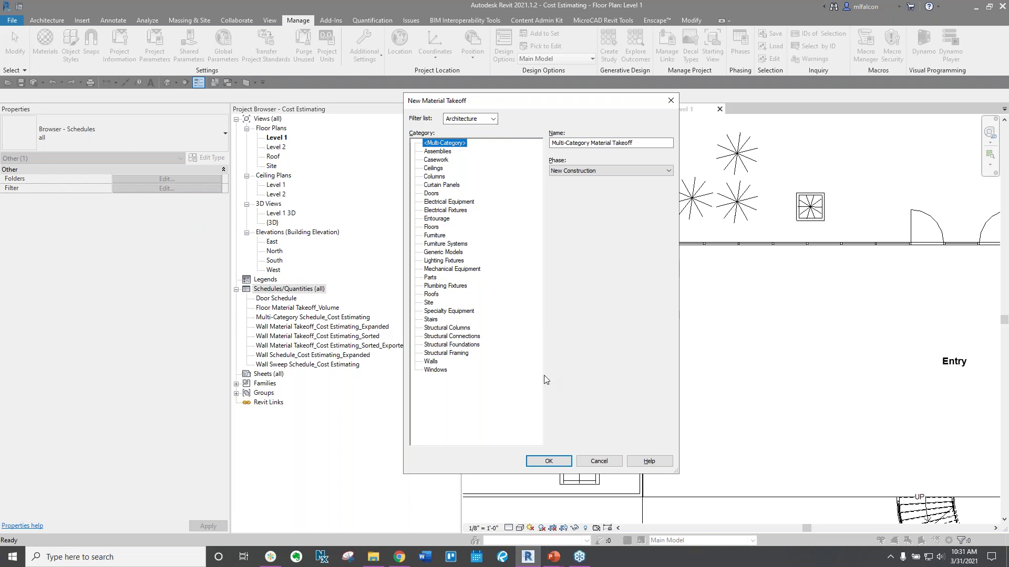
left_click(591, 462)
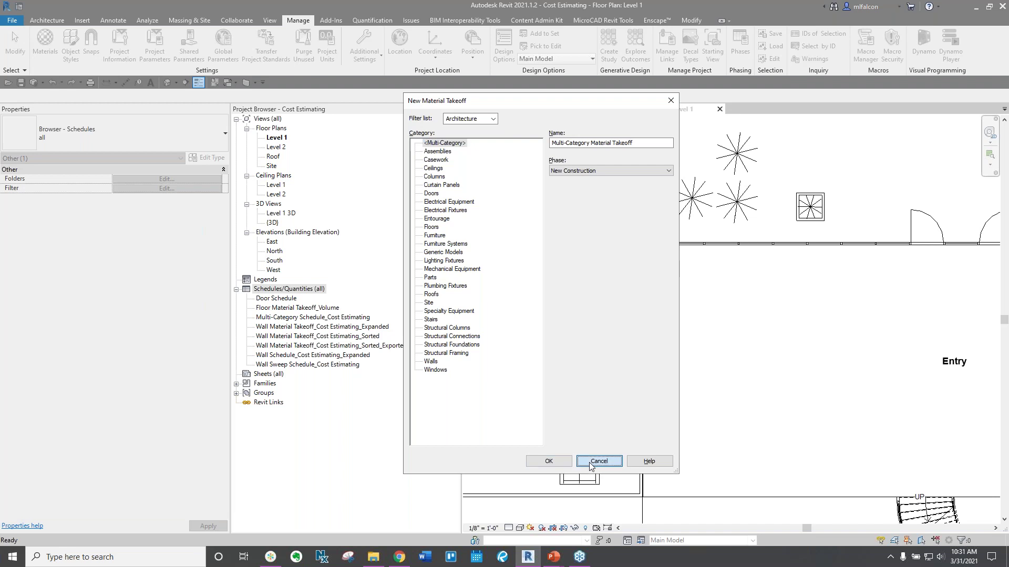
- Open the Wall Material Takeoff_Cost Estimating_Expanded schedule and examine its available and scheduled fields and its Material: As Paint column
left_click(278, 331)
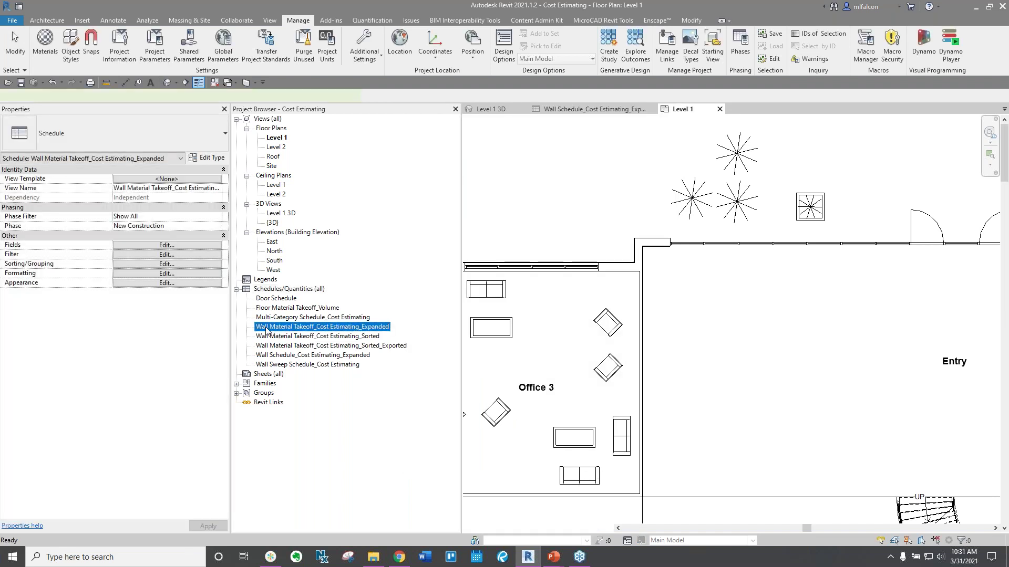
double_click(266, 331)
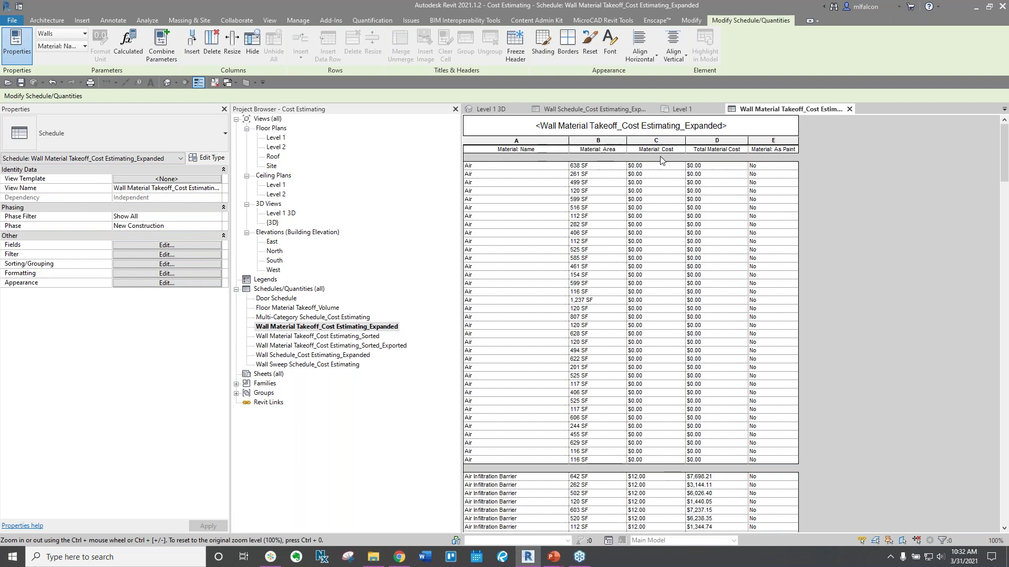
left_click(204, 246)
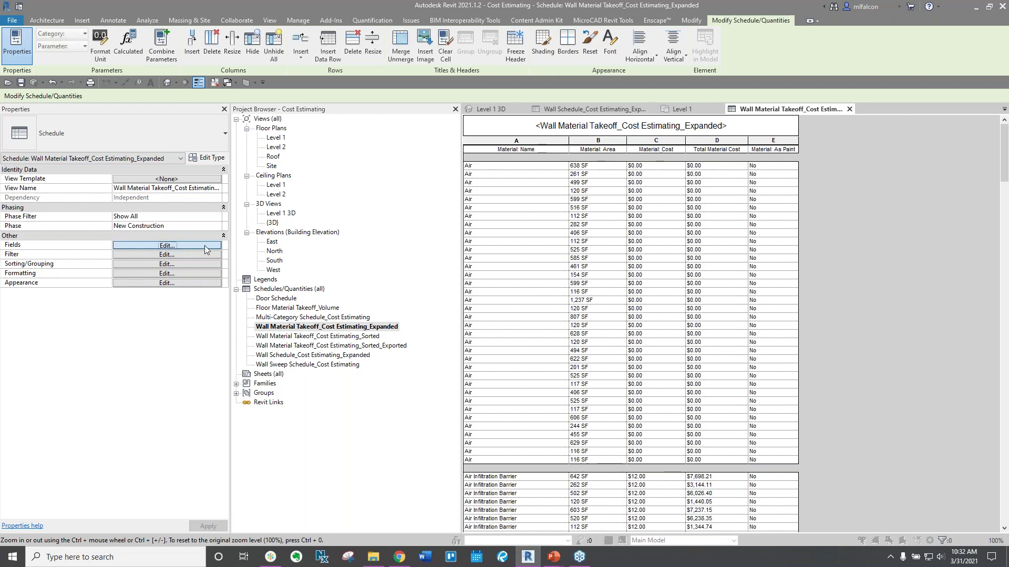
left_click(437, 342)
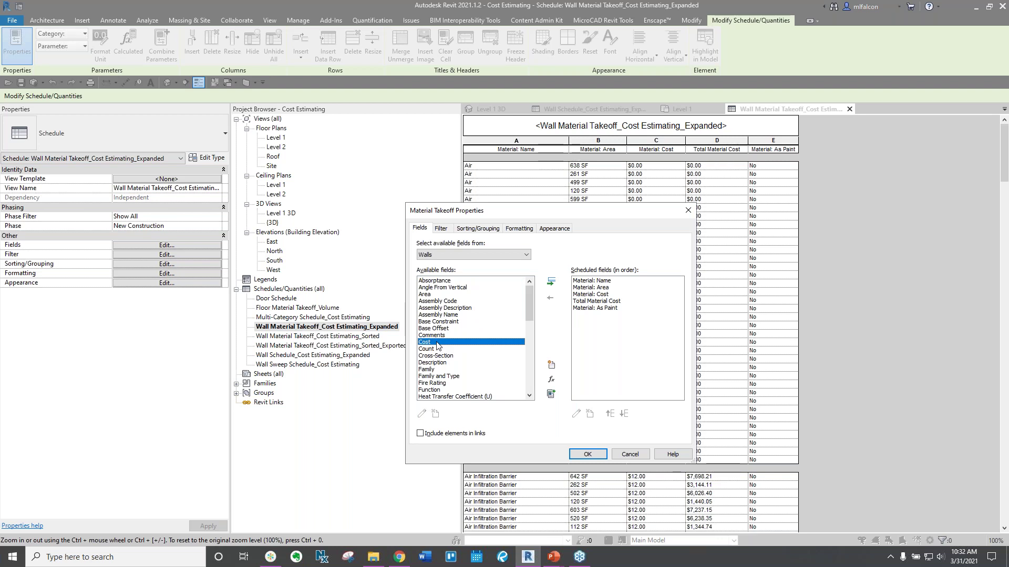
left_click(636, 282)
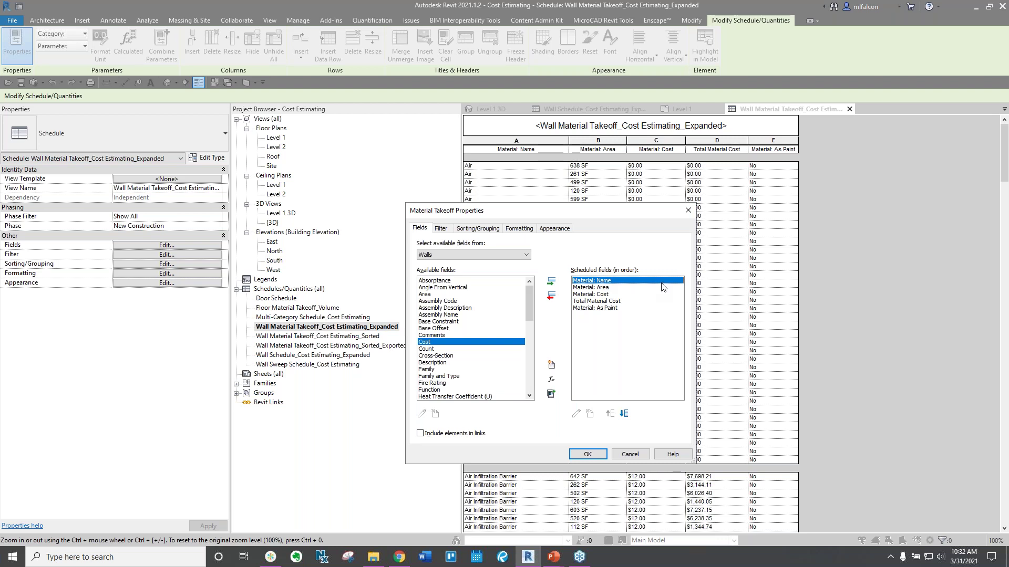
left_click(630, 454)
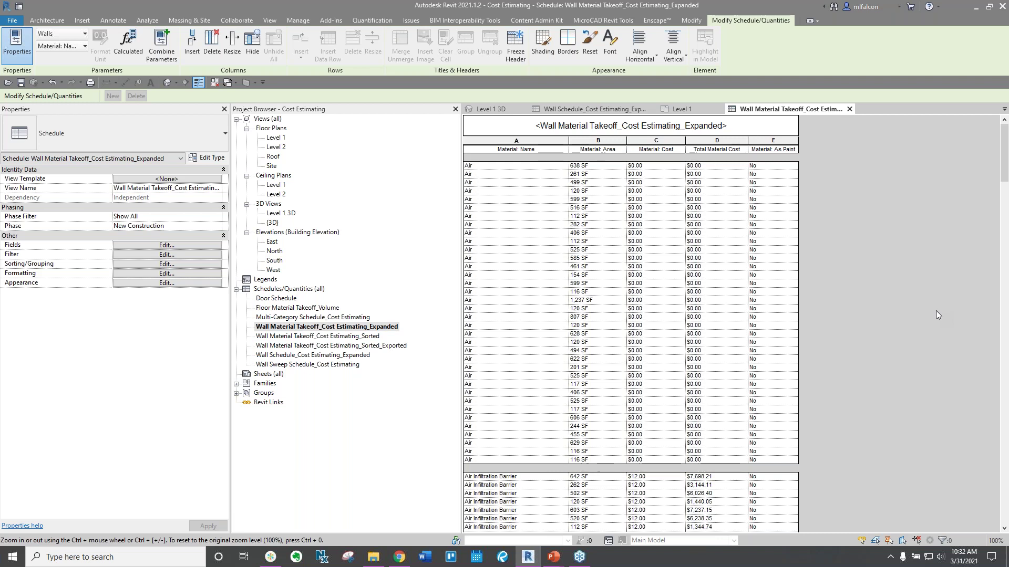
left_click(787, 142)
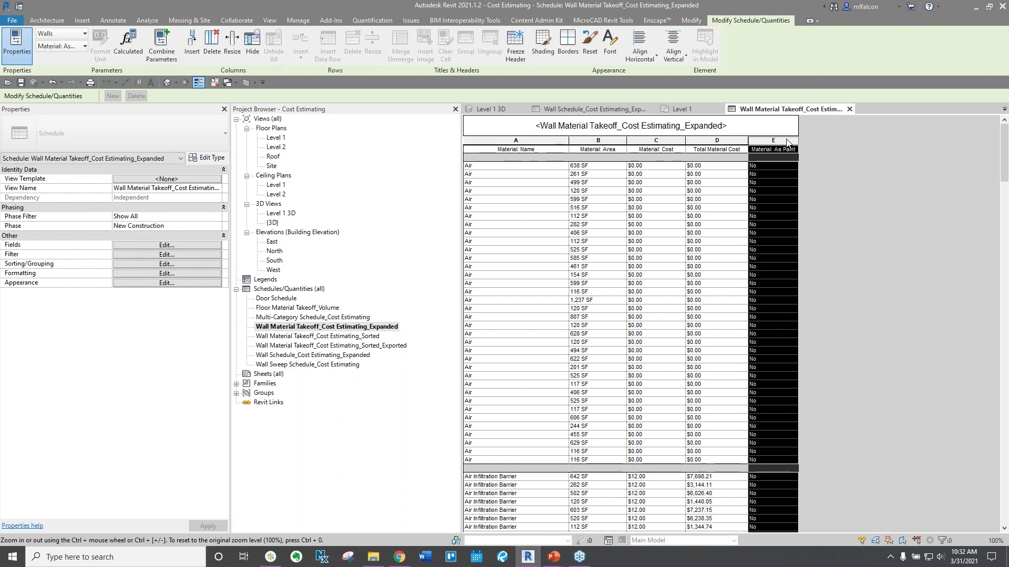
- Examine the material rows of the expanded wall takeoff down to the paint materials flagged in the Material: As Paint column
scroll(774, 163, "down", 1)
left_click(774, 163)
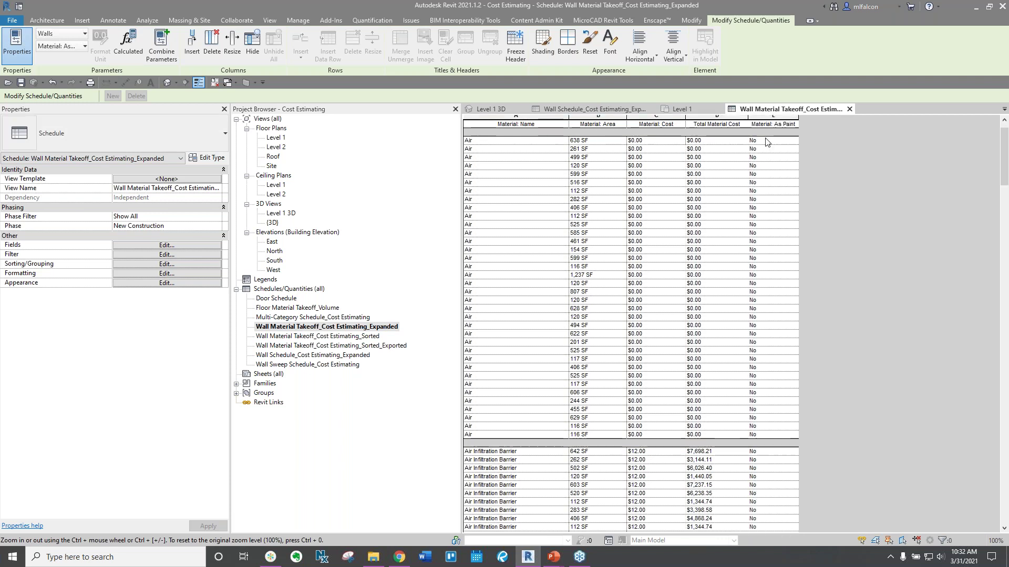
scroll(856, 308, "down", 2)
scroll(856, 308, "down", 20)
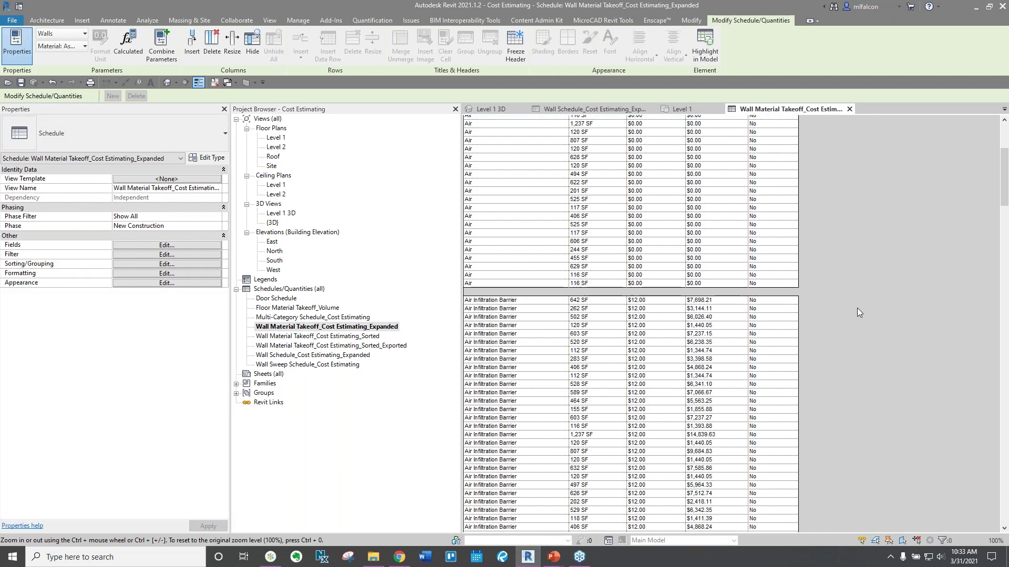
scroll(856, 308, "down", 20)
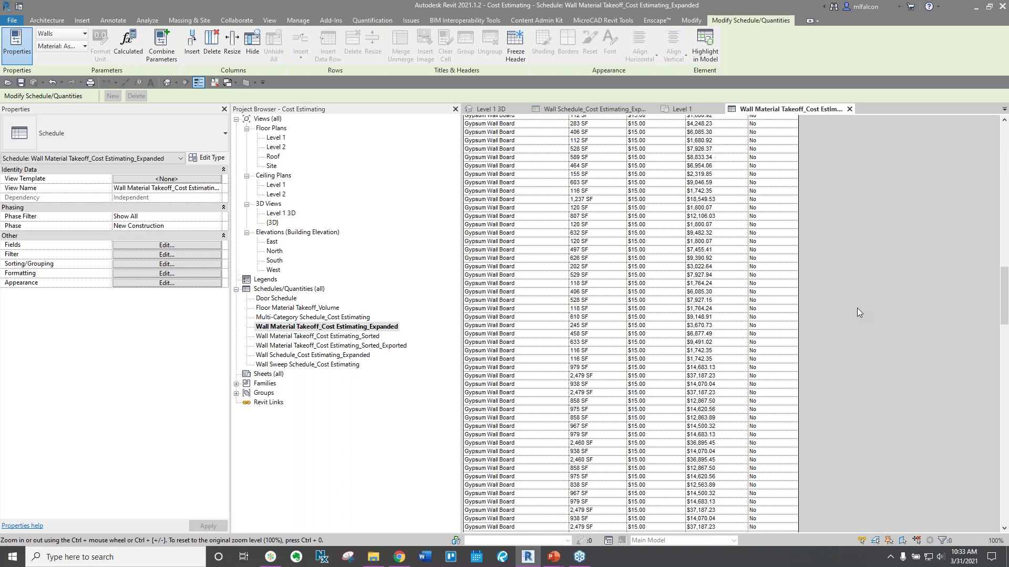
scroll(857, 309, "down", 1)
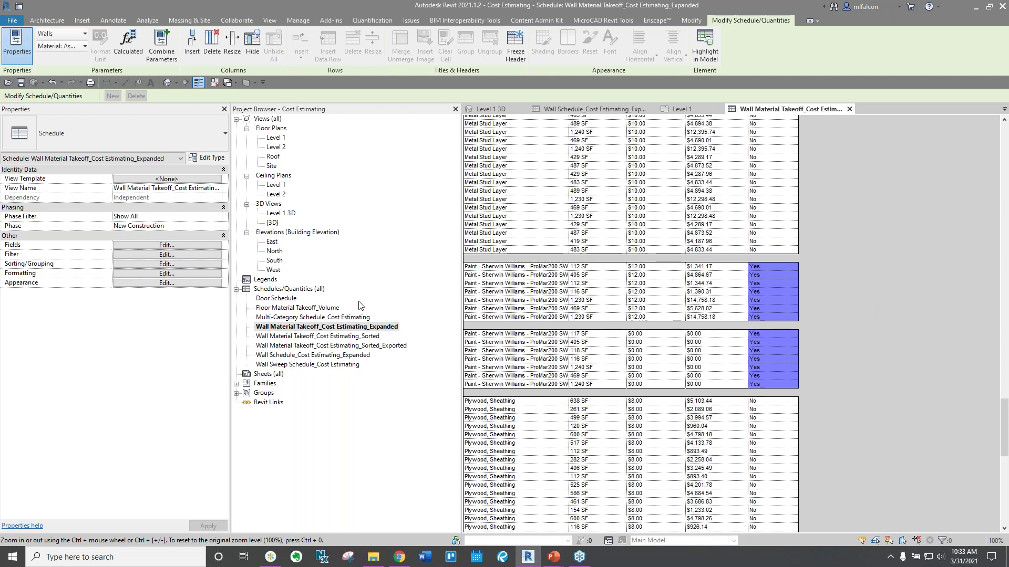
- Open Wall Material Takeoff_Cost Estimating_Sorted and examine its sorting, grand totals and Material: Area calculation settings, discarding any changes
double_click(303, 337)
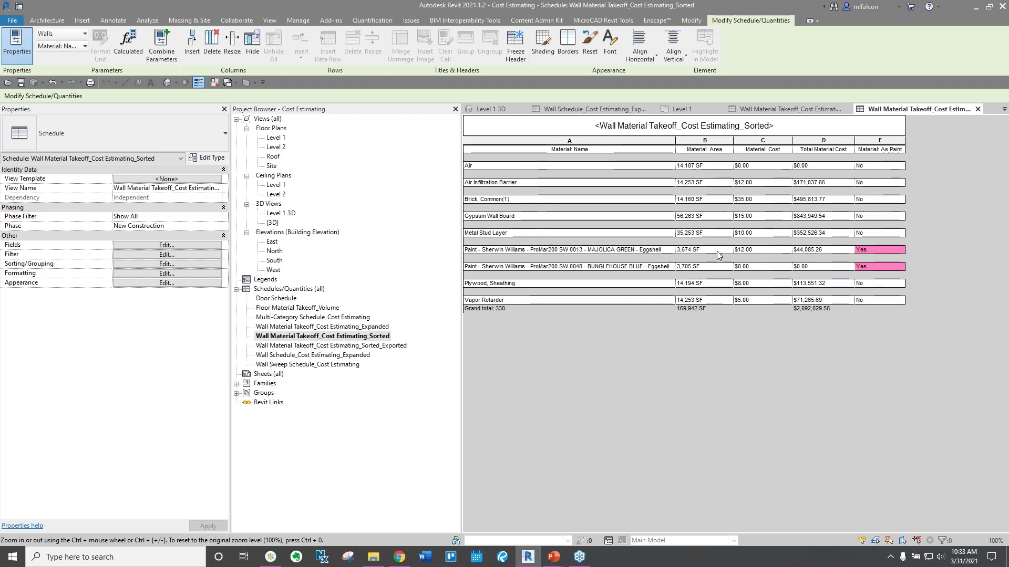
left_click(710, 168)
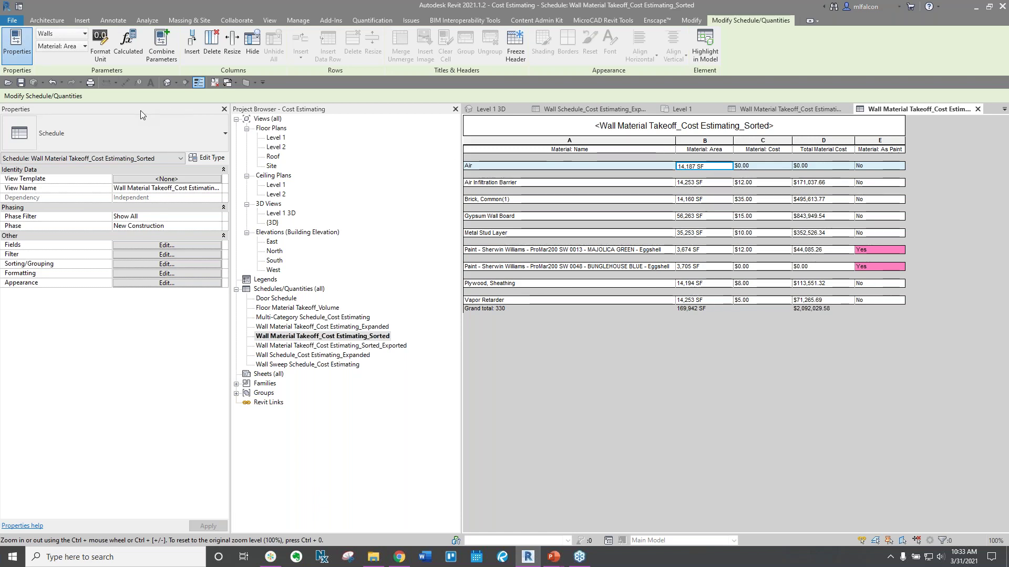
left_click(144, 263)
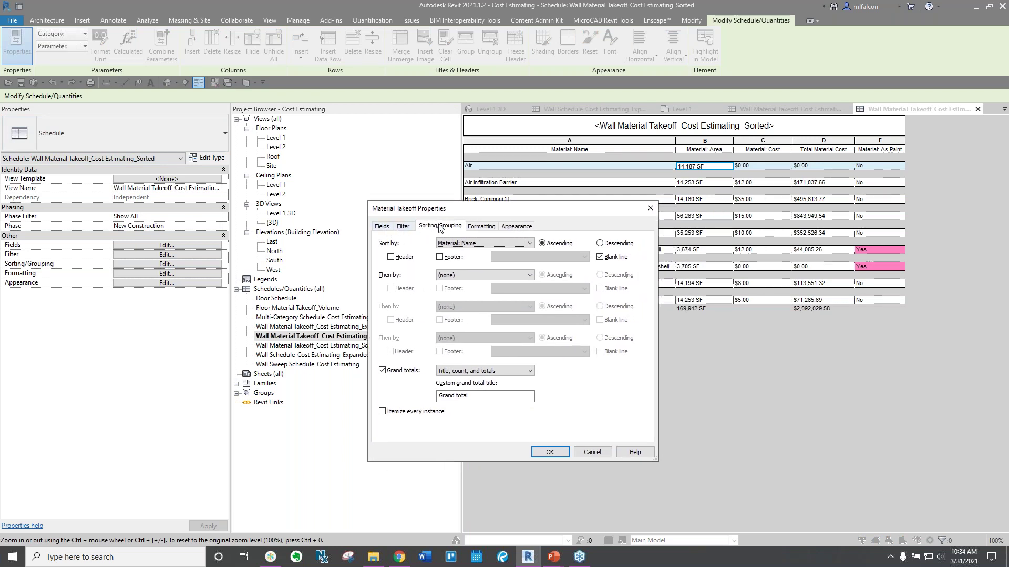
left_click(483, 228)
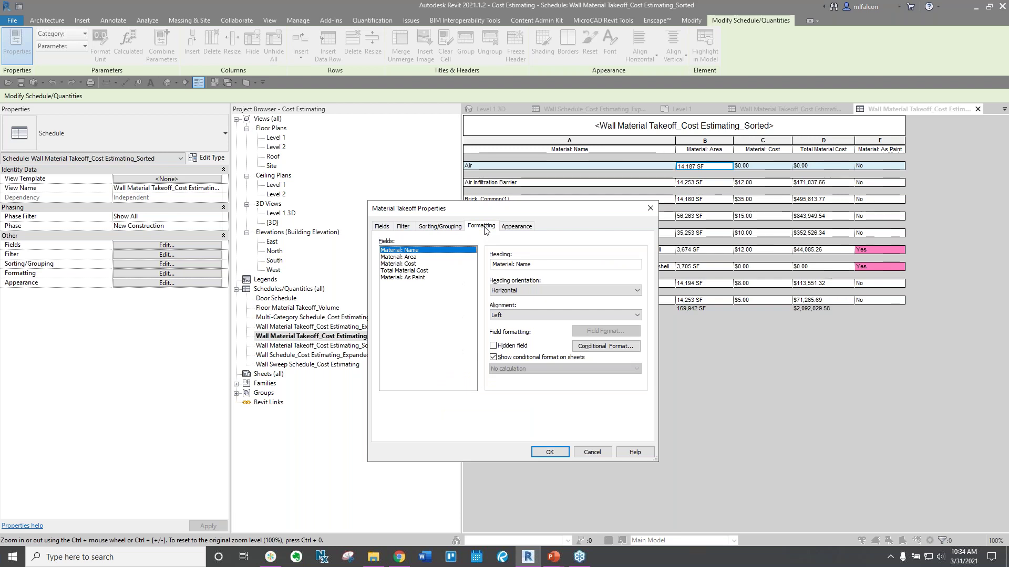
left_click(419, 257)
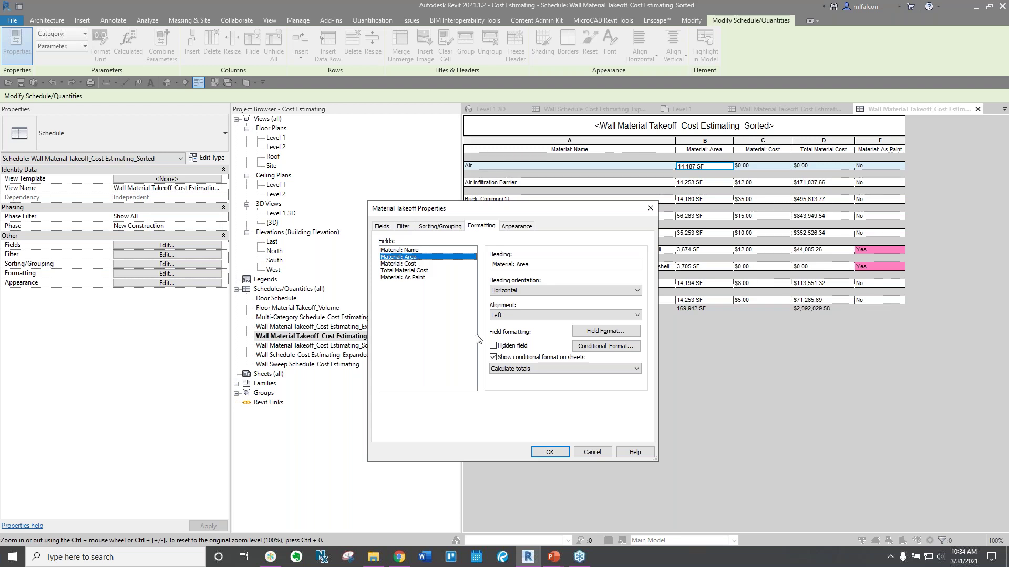
left_click(546, 373)
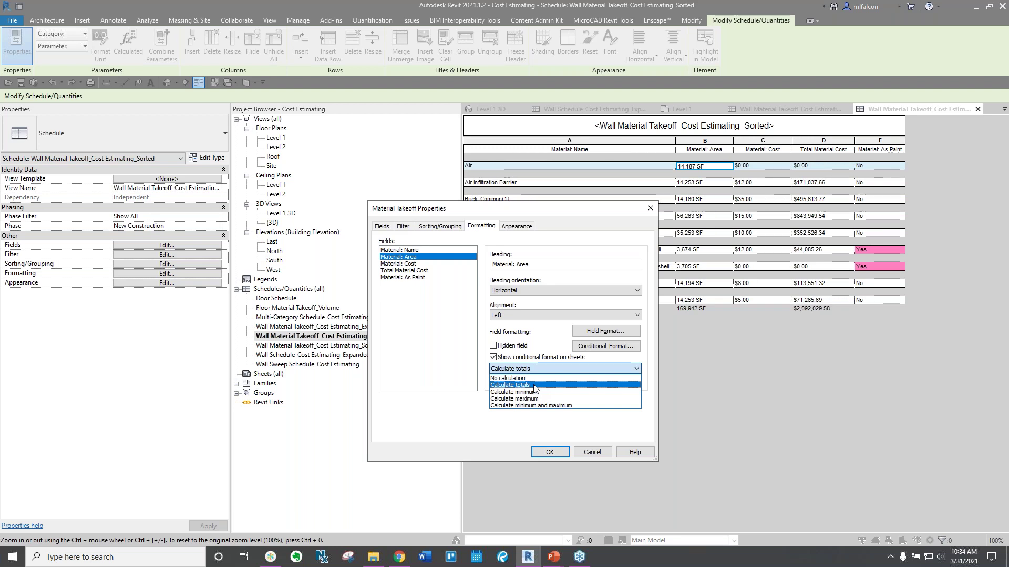
left_click(535, 387)
left_click(436, 226)
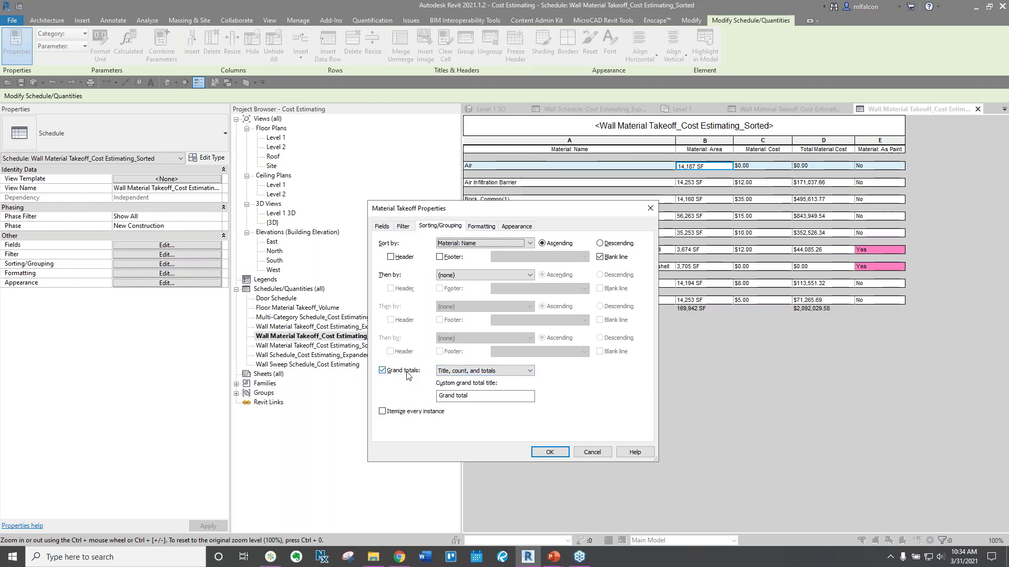
left_click(590, 453)
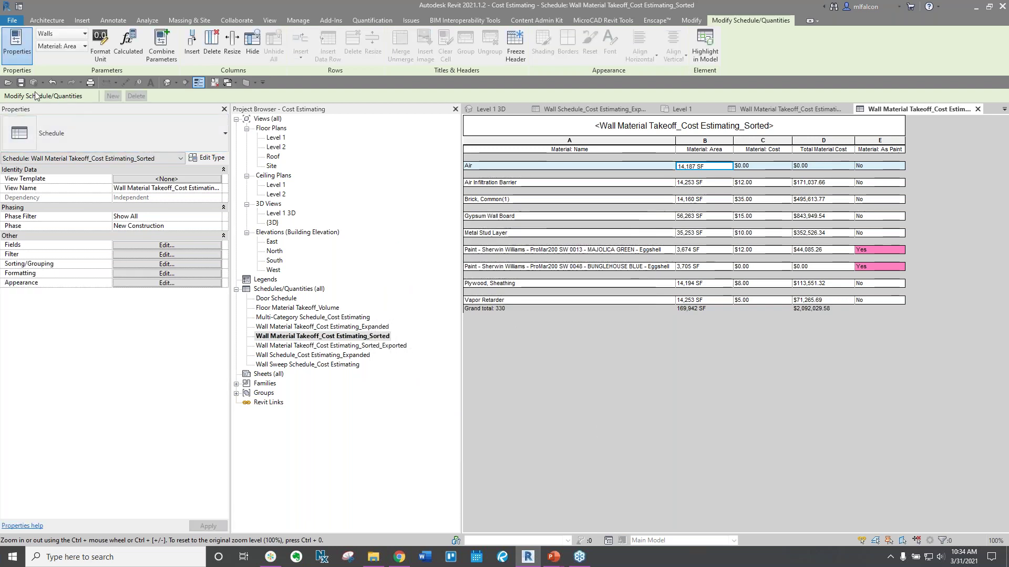
- Save the project and open Wall Schedule_Cost Estimating_Expanded to review the wall types with their areas and costs
left_click(20, 83)
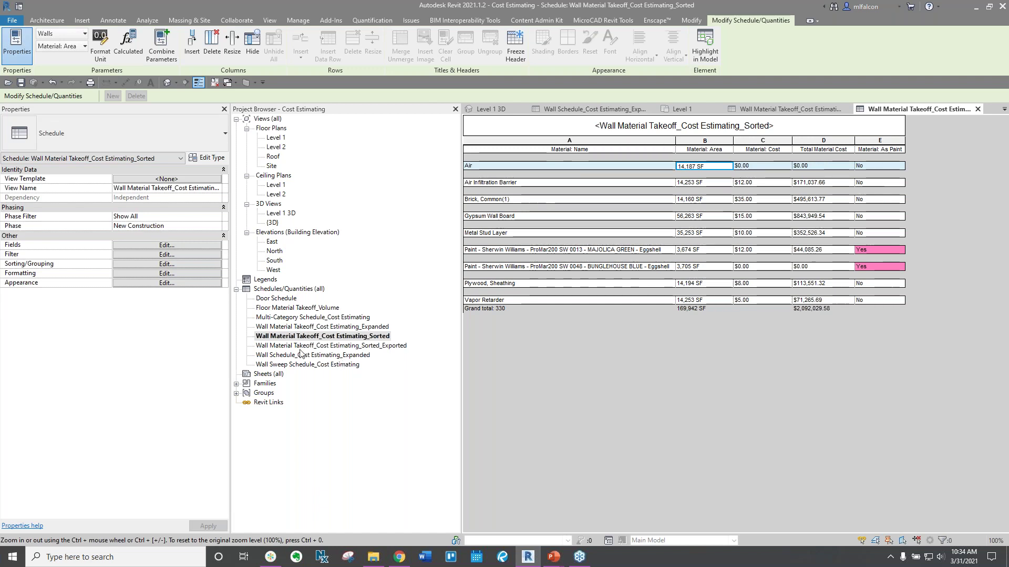
left_click(278, 355)
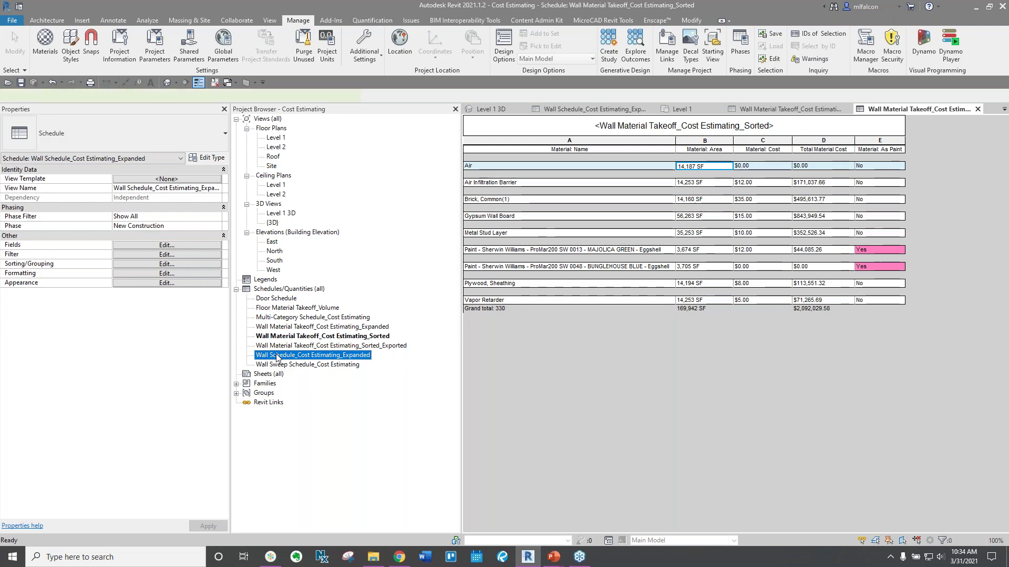
double_click(278, 355)
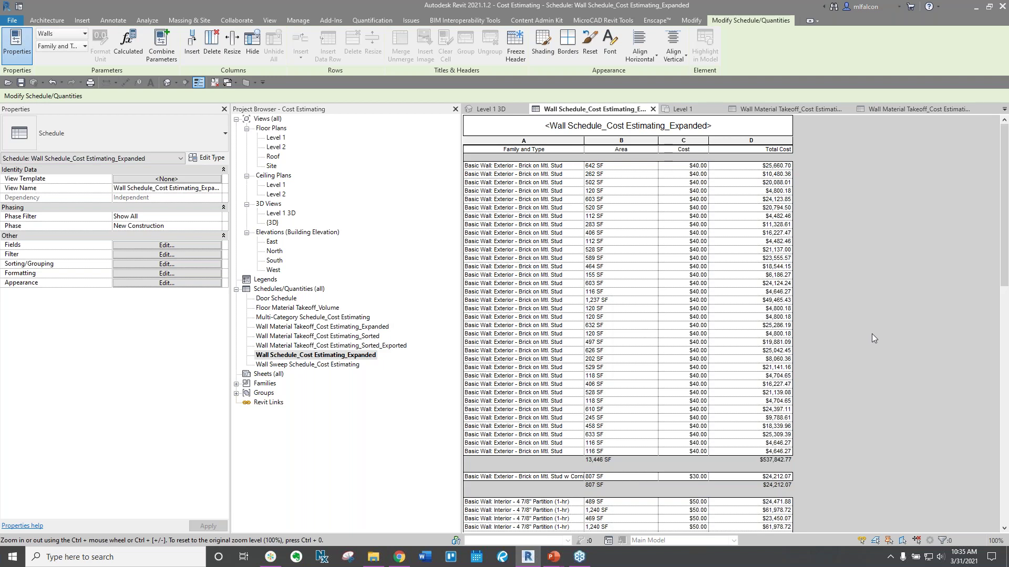
left_click(571, 168)
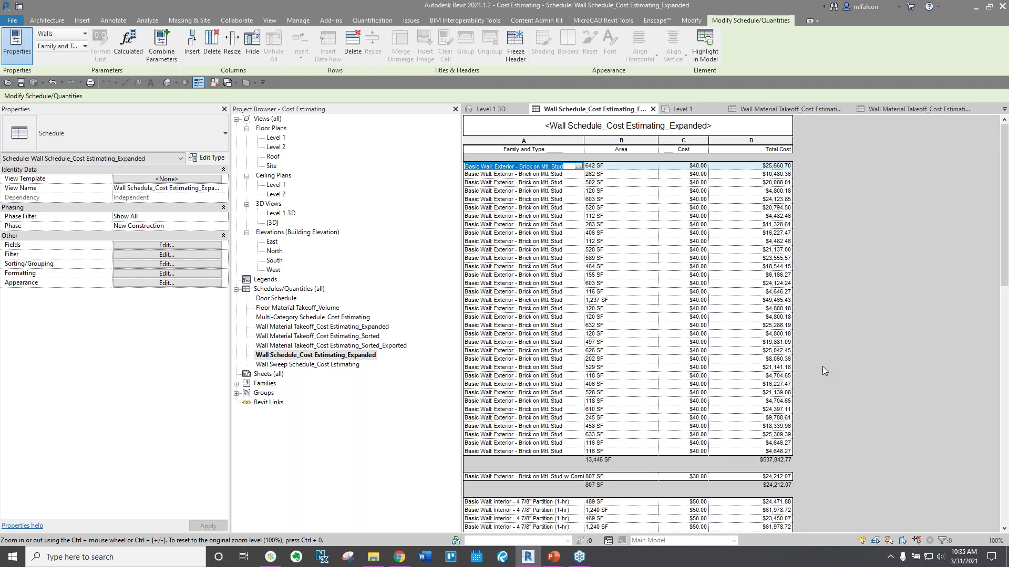
- Open the Wall Material Takeoff_Cost Estimating_Sorted_Exported schedule and close all inactive views
left_click(268, 346)
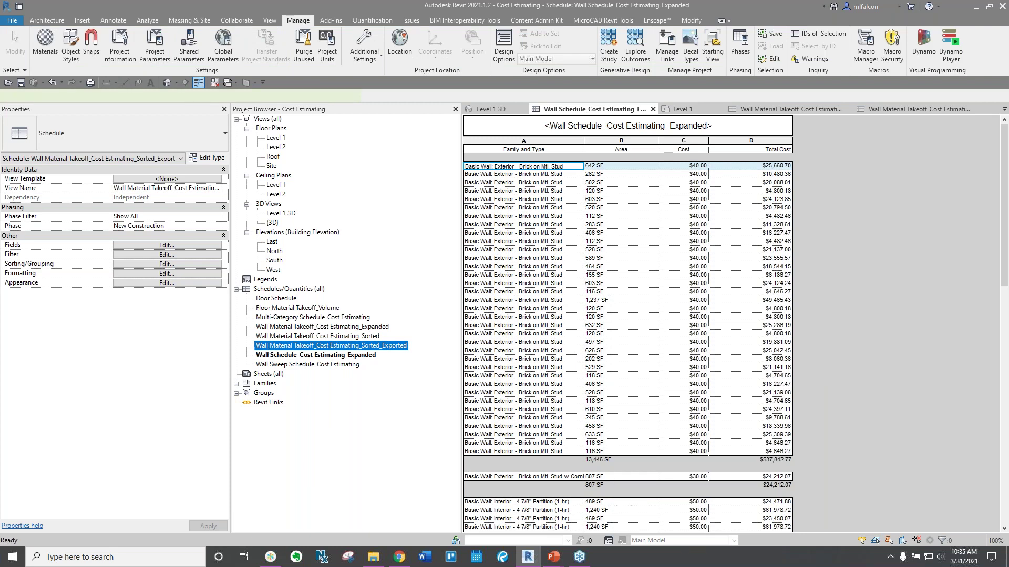
double_click(268, 347)
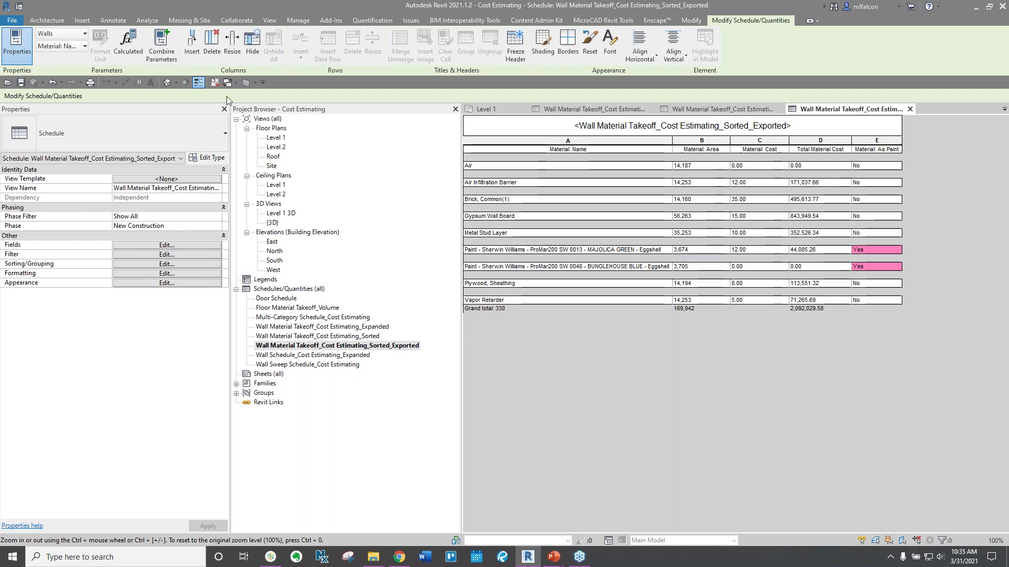
left_click(214, 82)
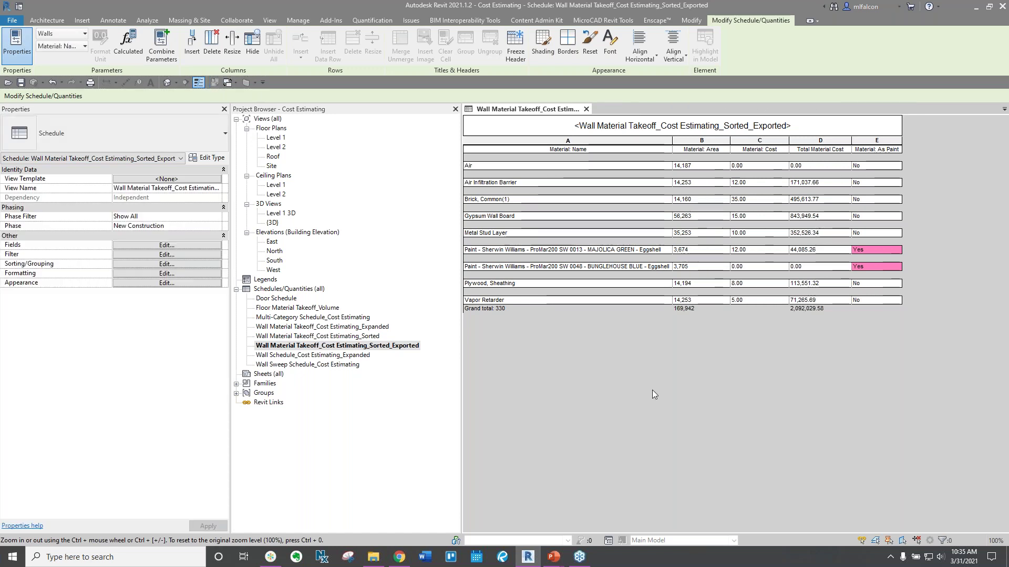
- Open Wall Material Takeoff_Cost Estimating_Sorted and tile it beside the Sorted_Exported schedule
left_click(325, 341)
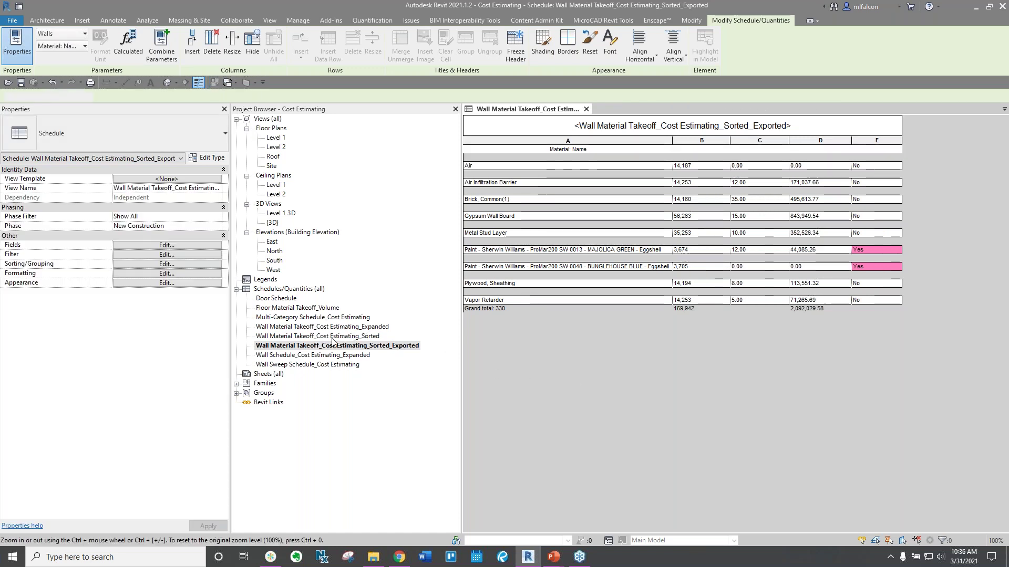
double_click(325, 342)
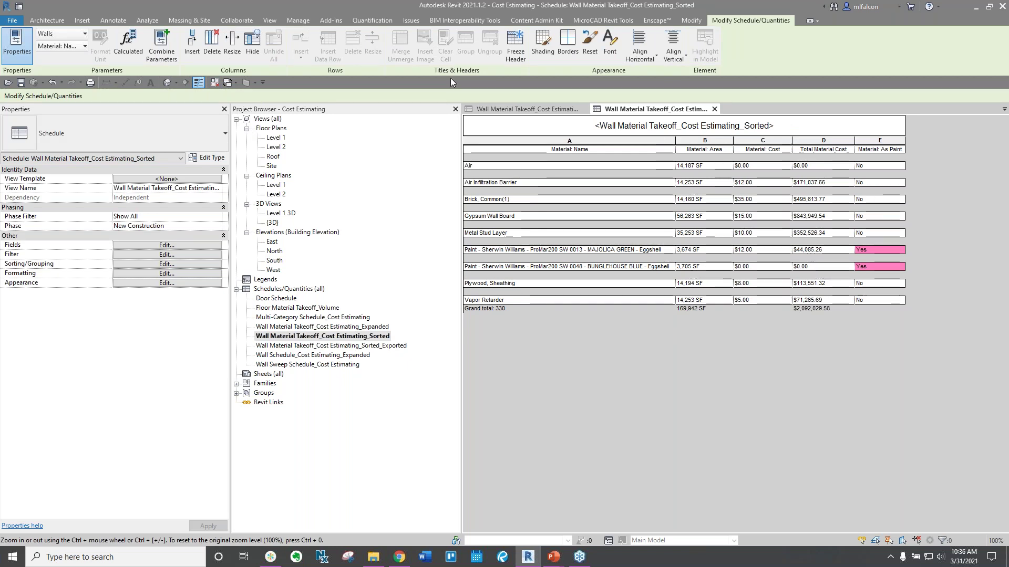
left_click(268, 21)
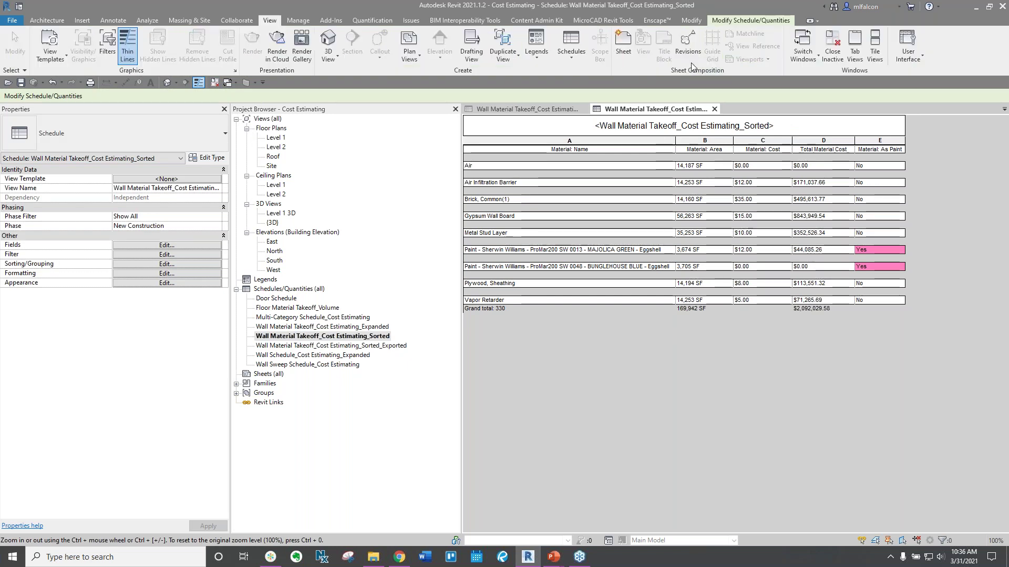
left_click(882, 54)
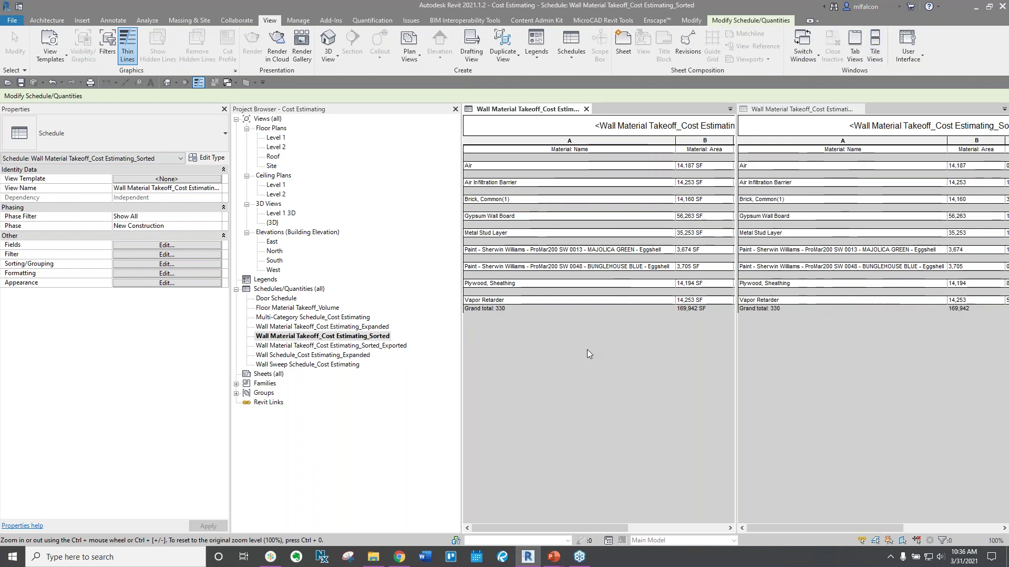
- Compare the Material: Cost columns of the two tiled schedules, including the Vapor Retarder row, and close the Sorted schedule
left_click_drag(569, 528, 678, 531)
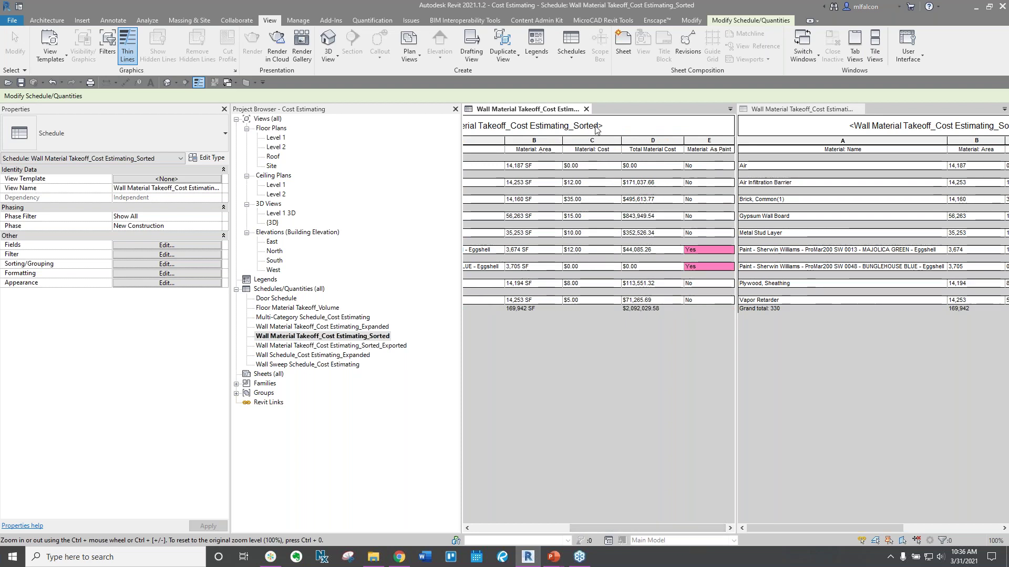
left_click_drag(811, 525, 893, 531)
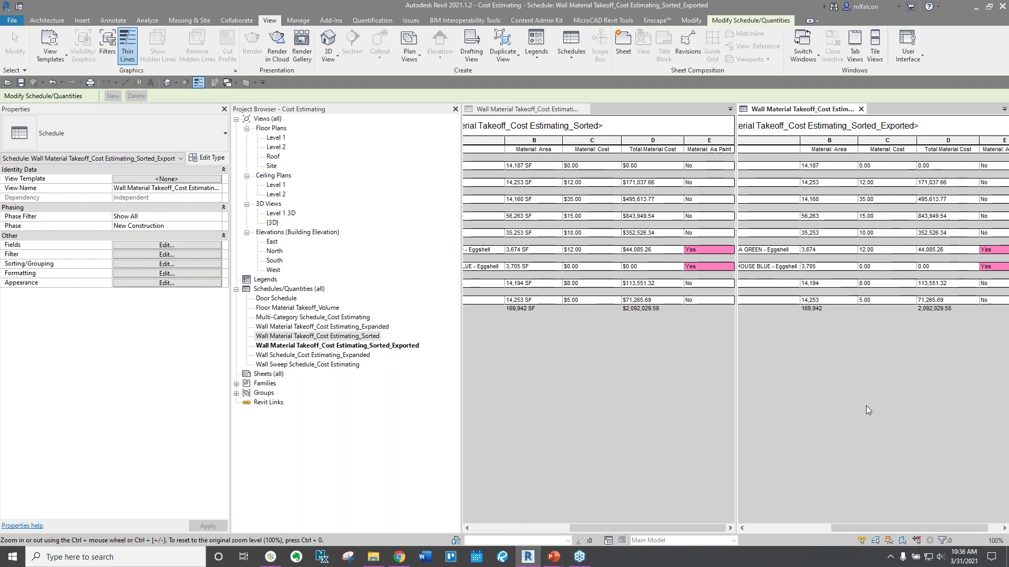
left_click(585, 142)
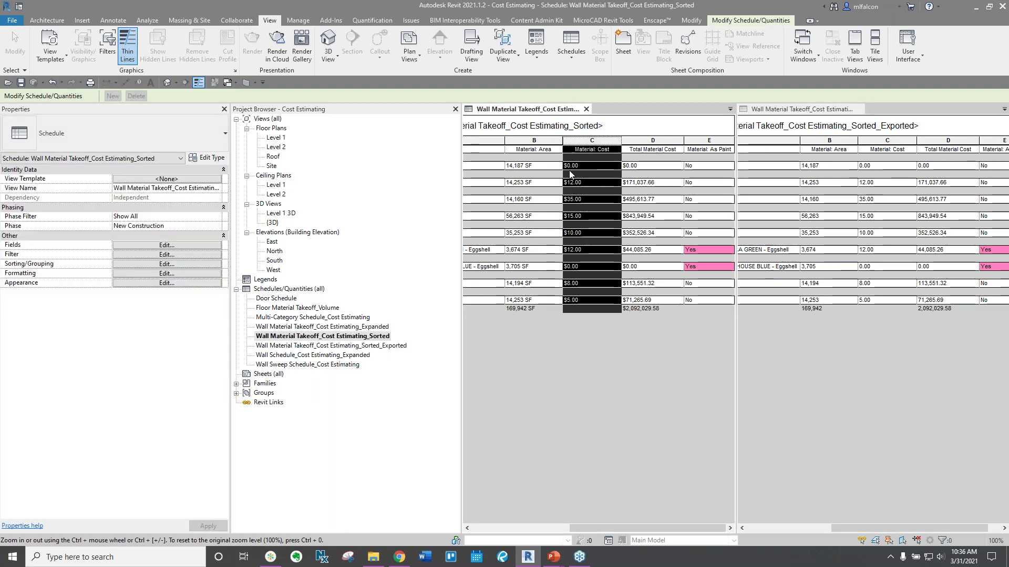
left_click(587, 301)
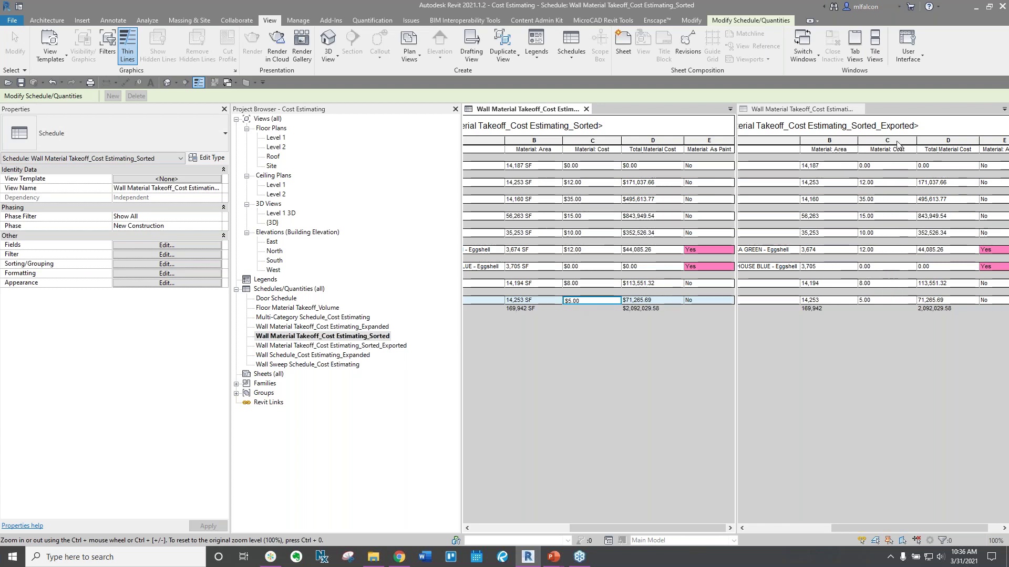
left_click(878, 300)
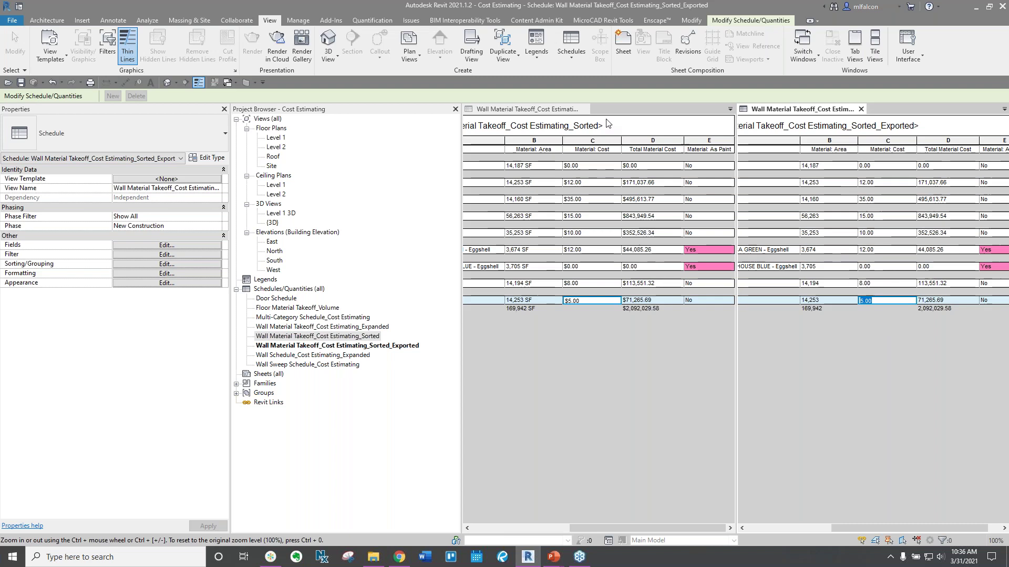
left_click(584, 109)
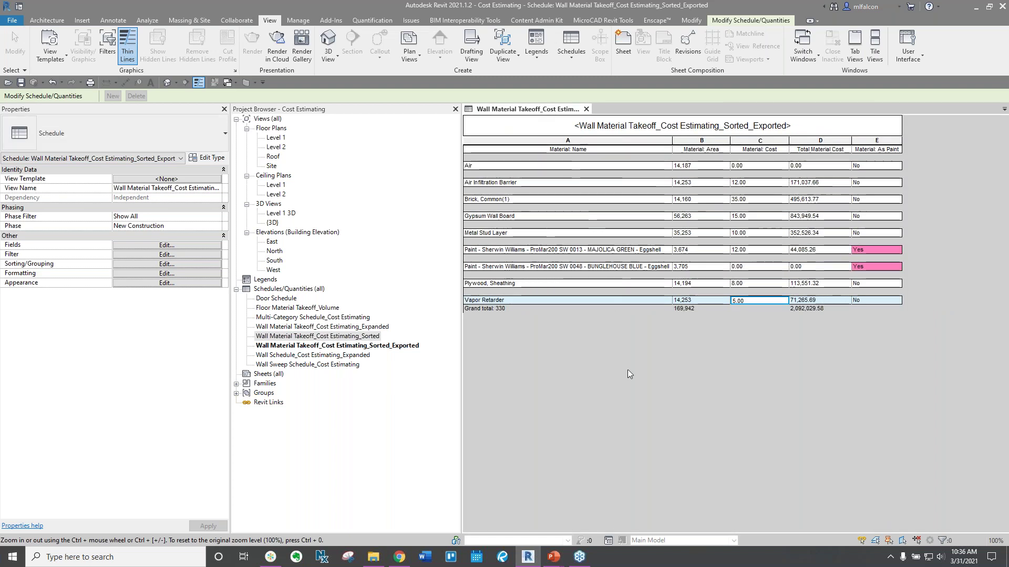
- Examine the rounding and unit symbol in the Material: Cost field format of the Sorted_Exported schedule, accepting the existing settings
left_click(754, 301)
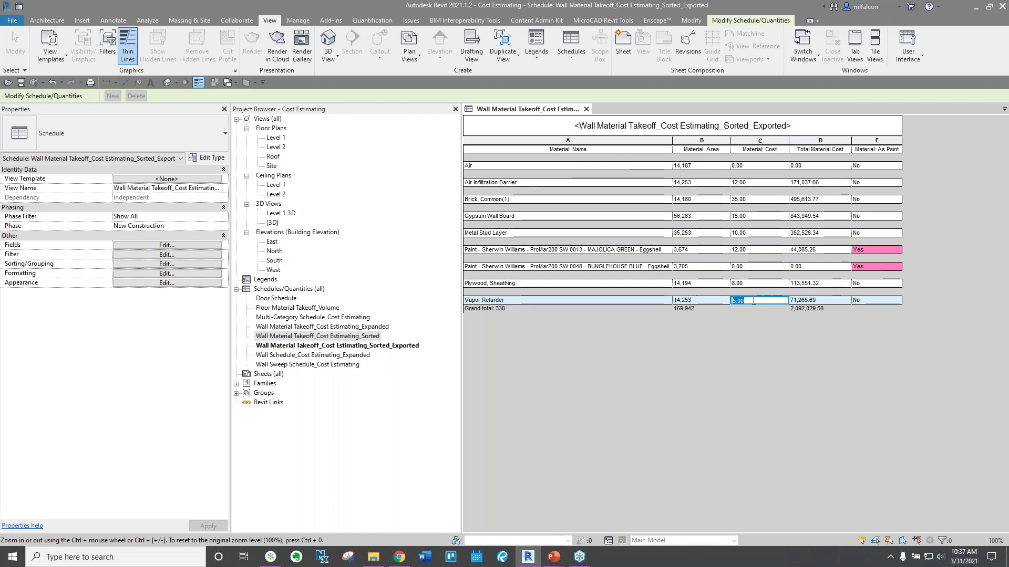
left_click(128, 273)
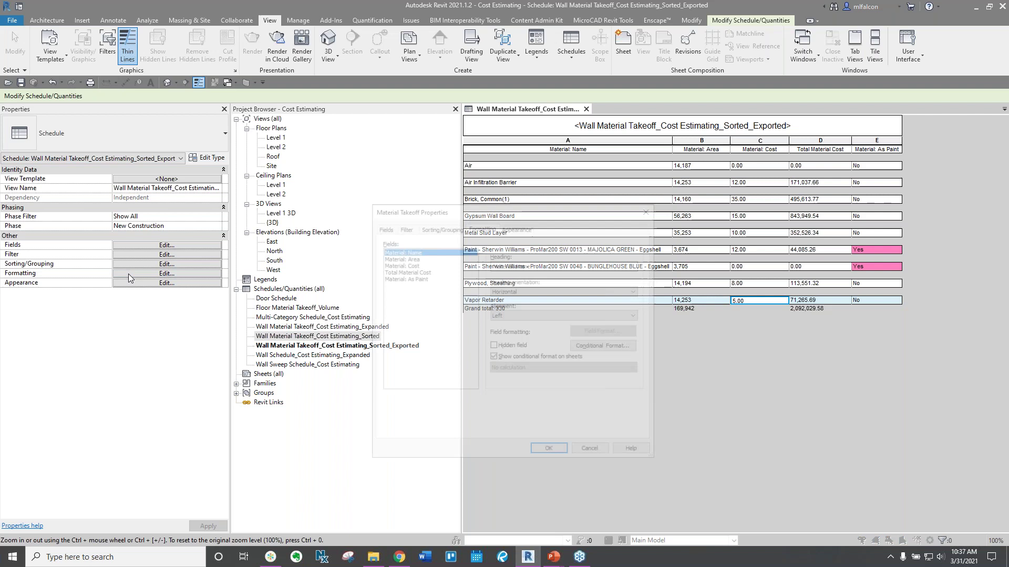
left_click(412, 265)
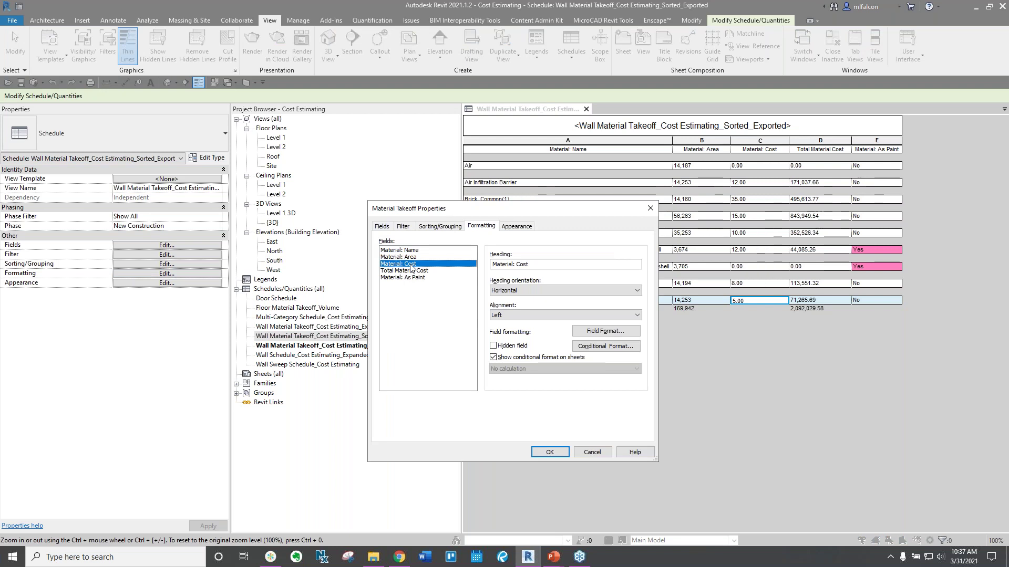
left_click(608, 332)
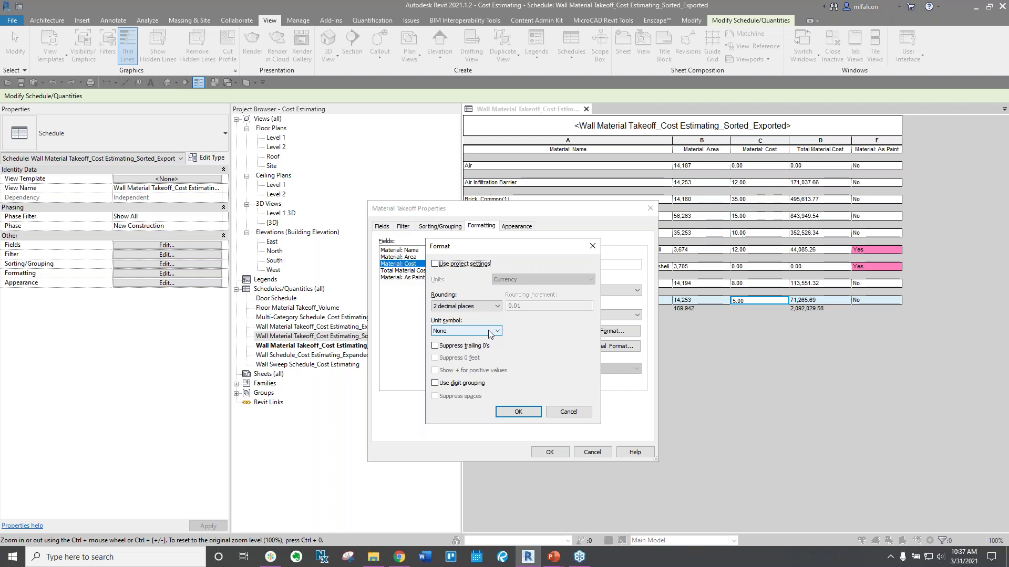
left_click(534, 412)
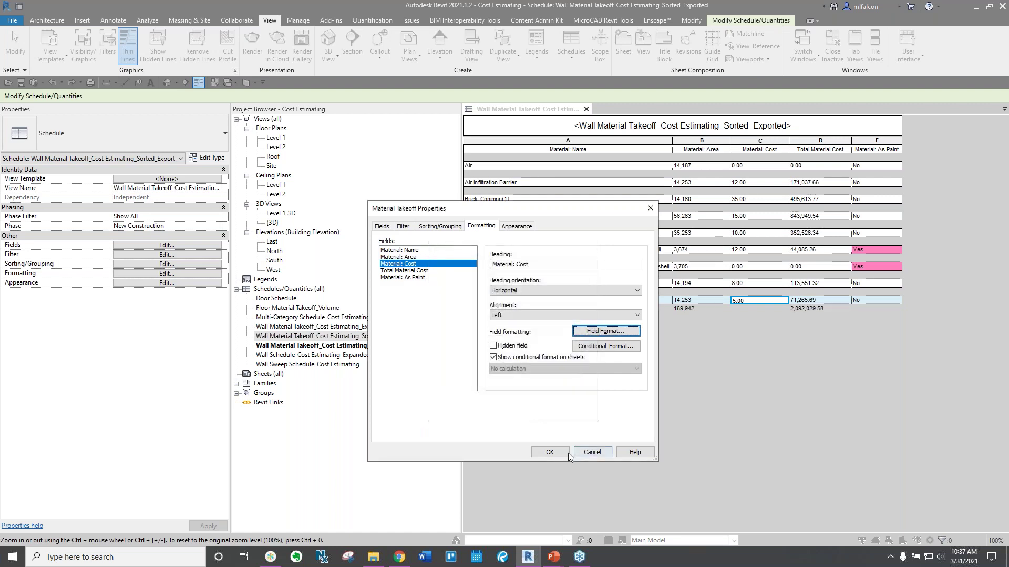
left_click(549, 452)
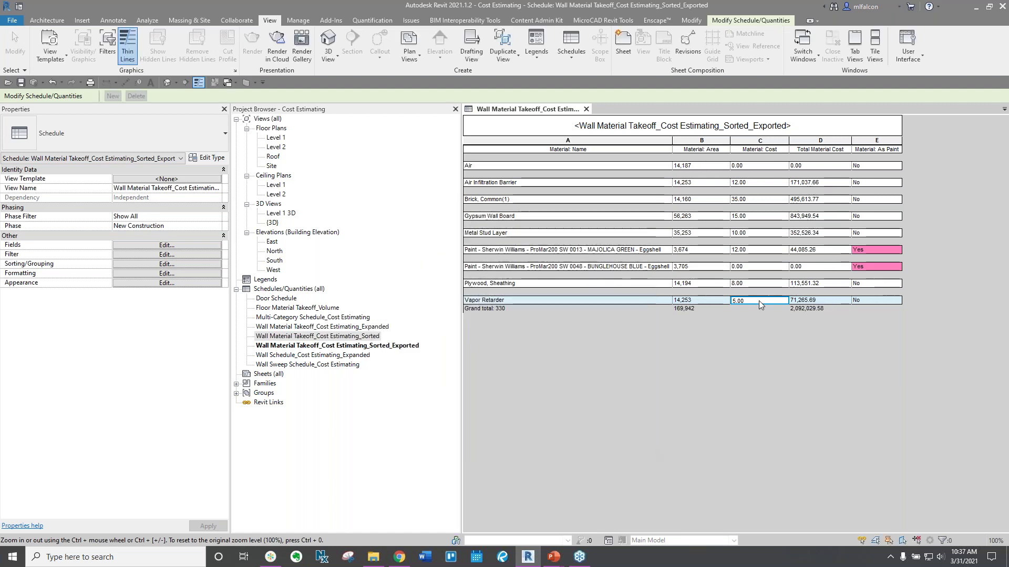
- Export the schedule as a delimited text report named Wall Material Takeoff_Cost Estimating_Sorted_Exported V2.txt in the Cost Estimating folder
left_click(14, 21)
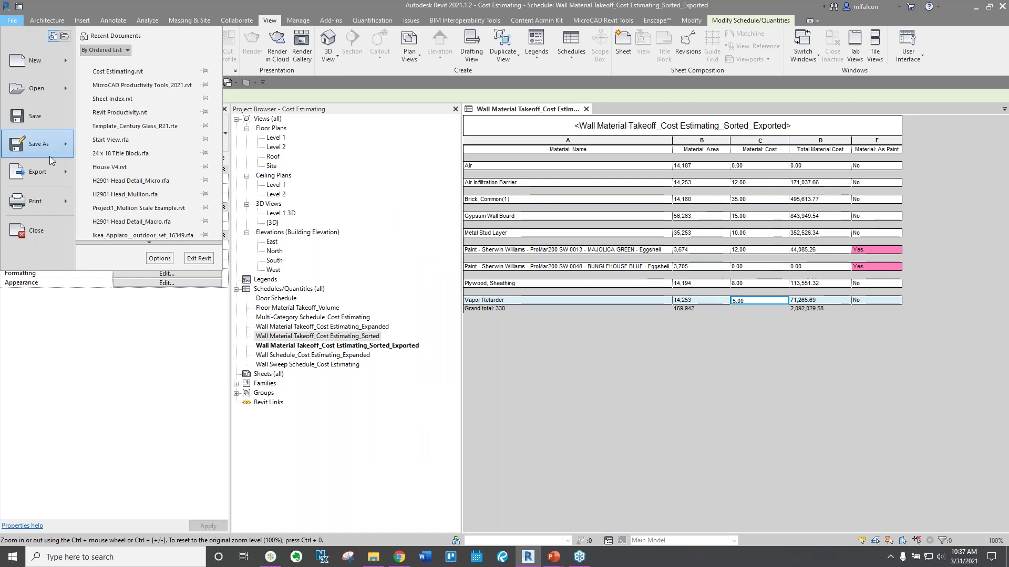
mouse_move(67, 174)
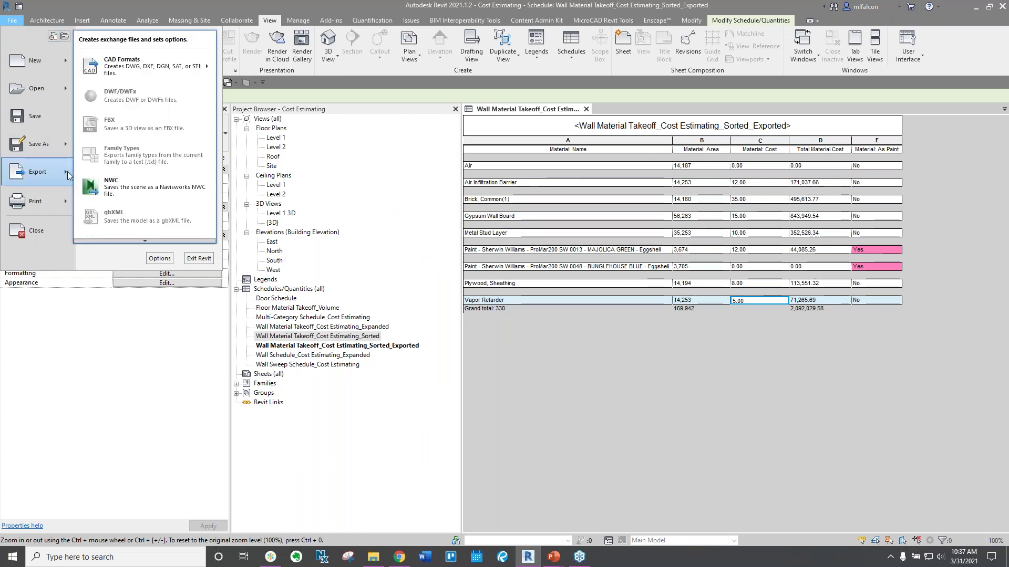
mouse_move(142, 238)
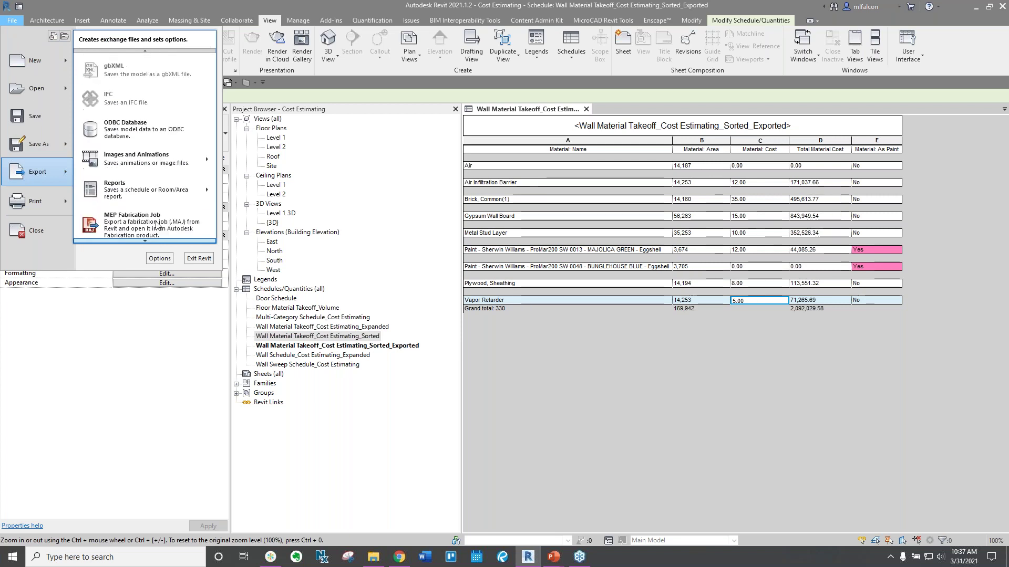
mouse_move(173, 191)
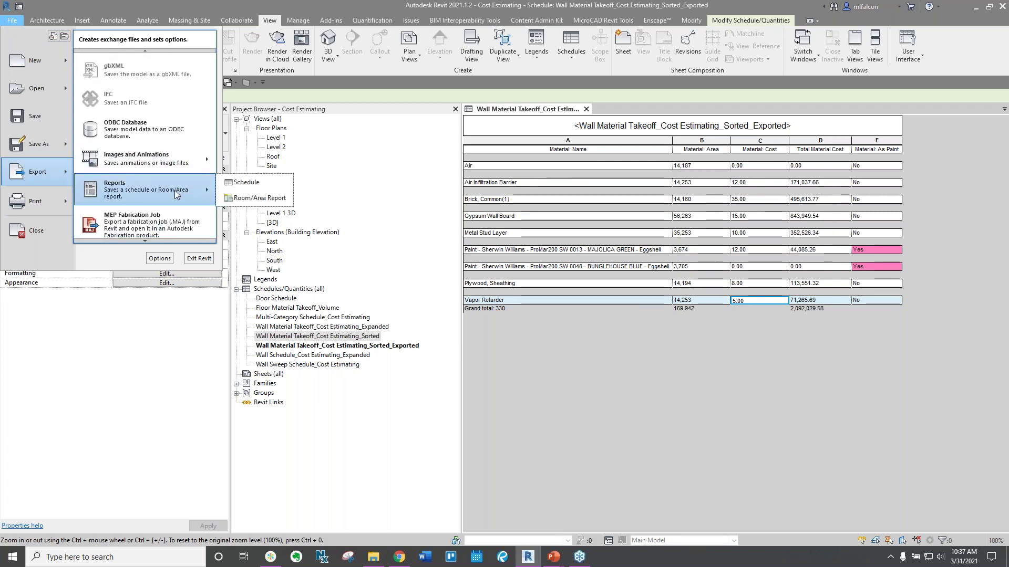
left_click(279, 183)
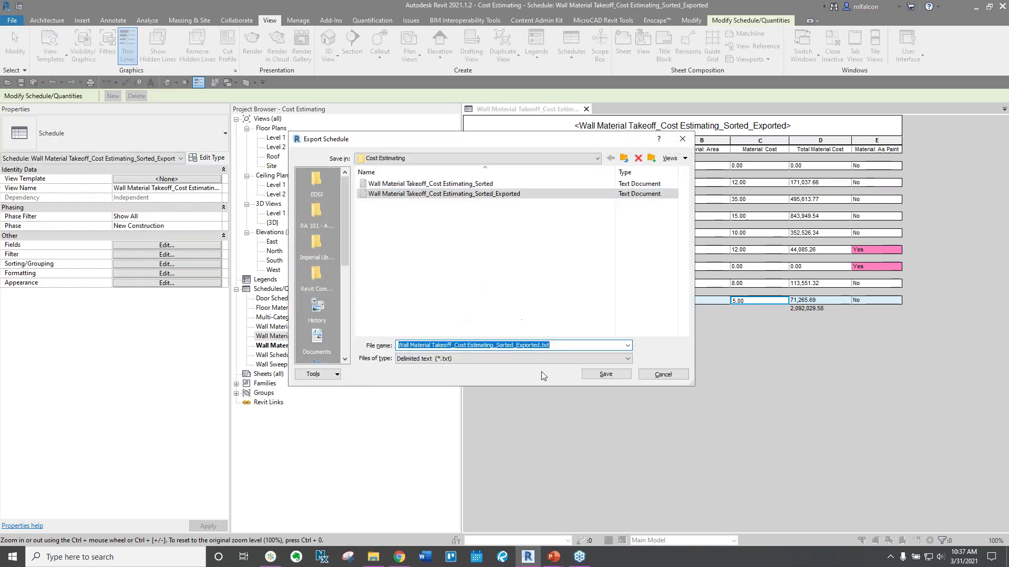
left_click(540, 346)
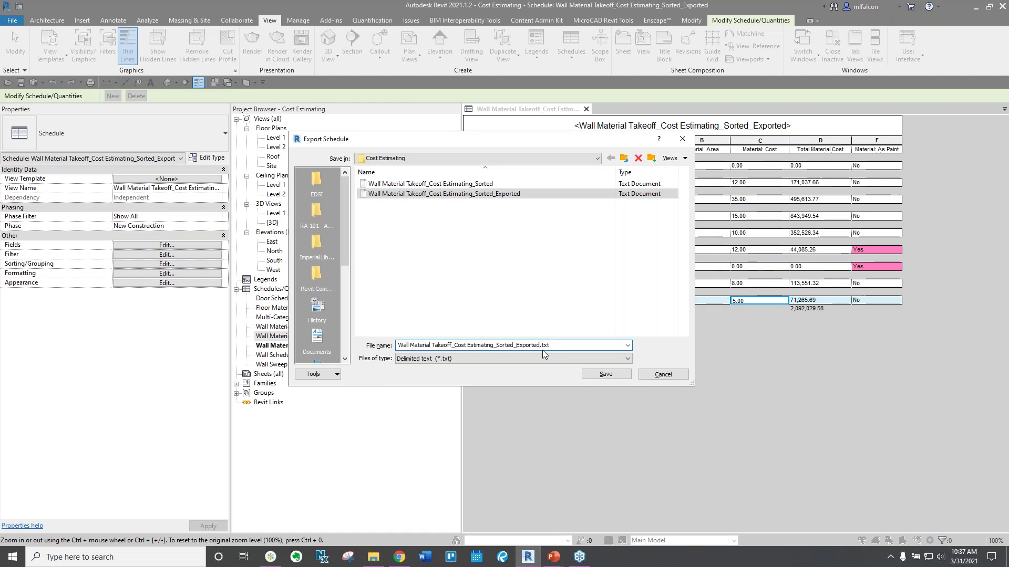
type("V2")
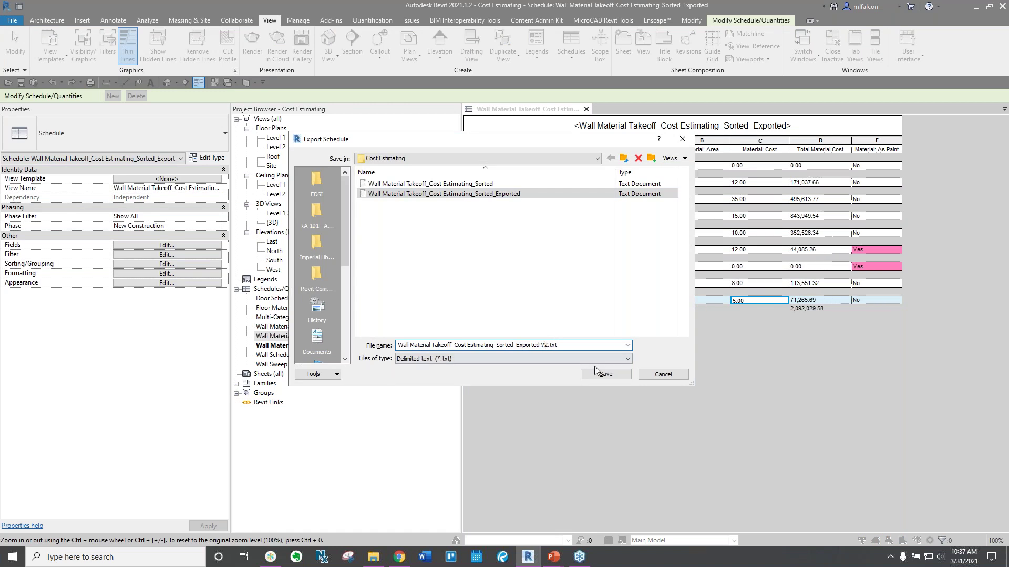
left_click(439, 360)
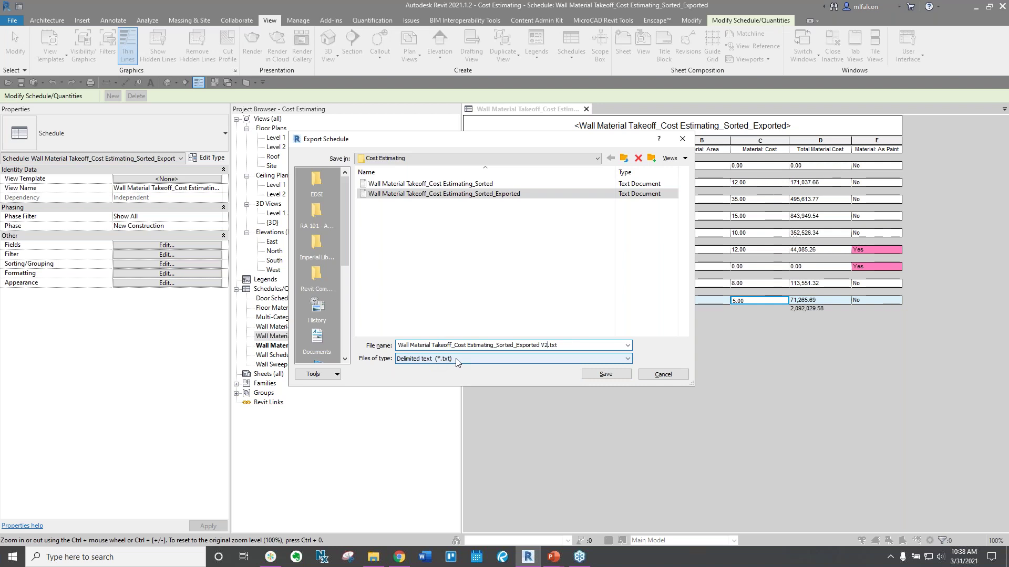
left_click(593, 375)
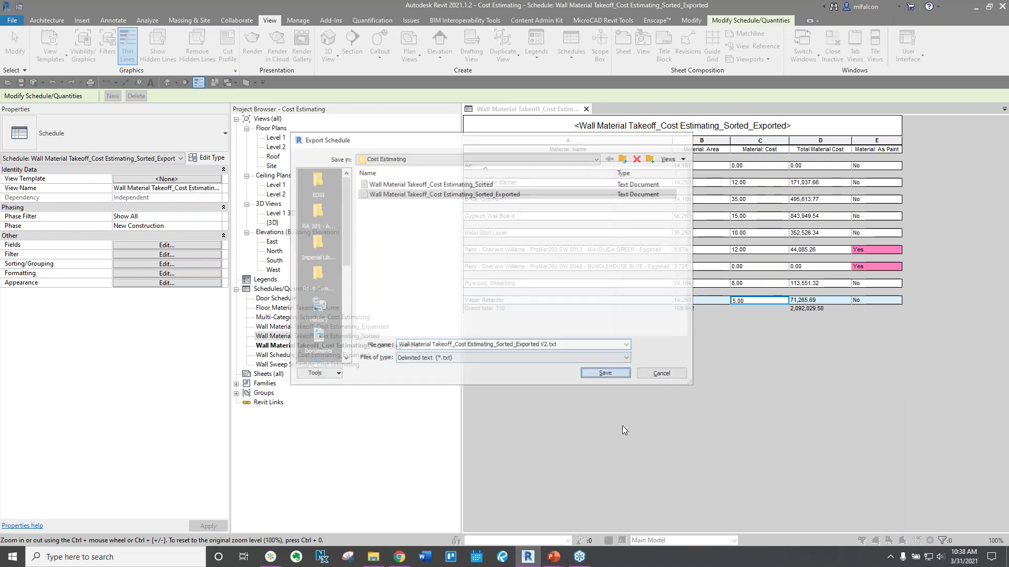
left_click(519, 337)
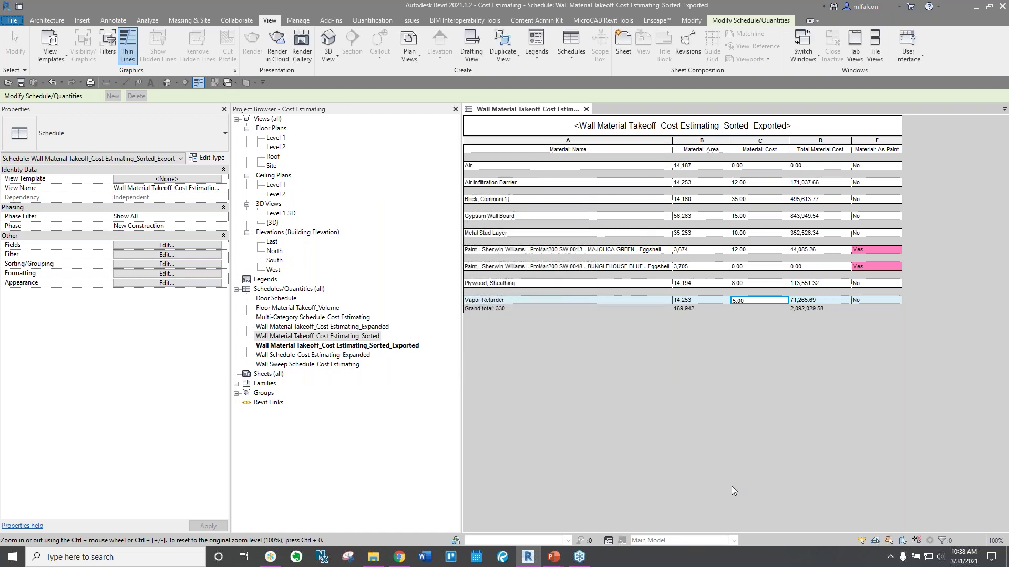
- Launch Excel to bring in the exported schedule text
left_click(11, 557)
type("excel")
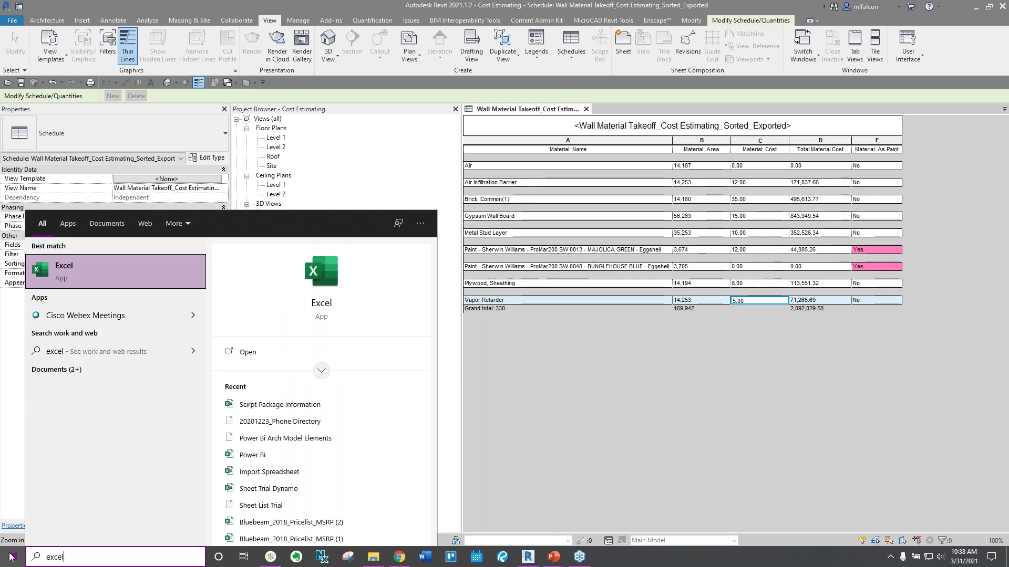
key("Return")
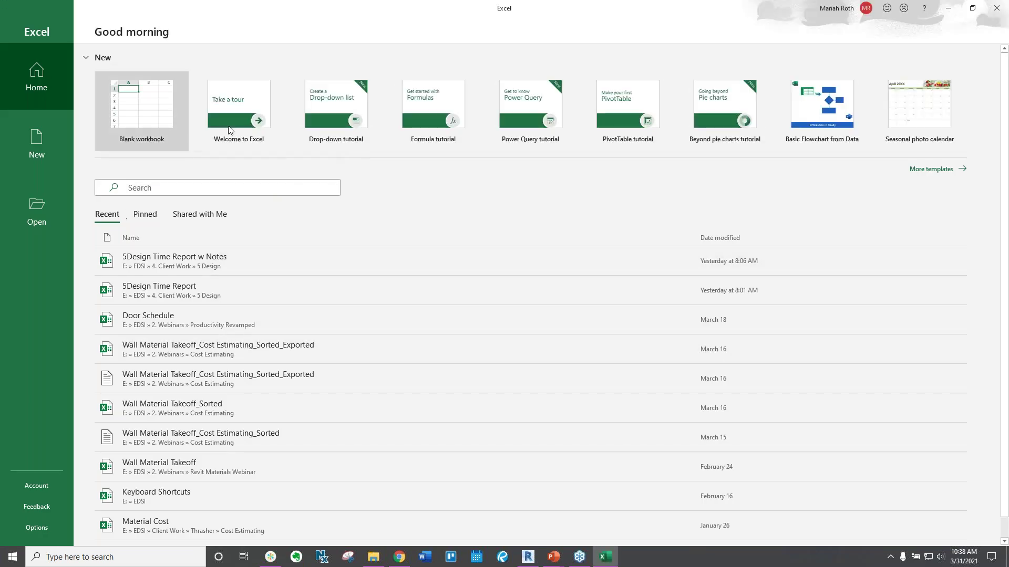
- Browse for a file to open in the EDSI > 2. Webinars > Cost Estimating folder on drive E
left_click(43, 207)
left_click(137, 269)
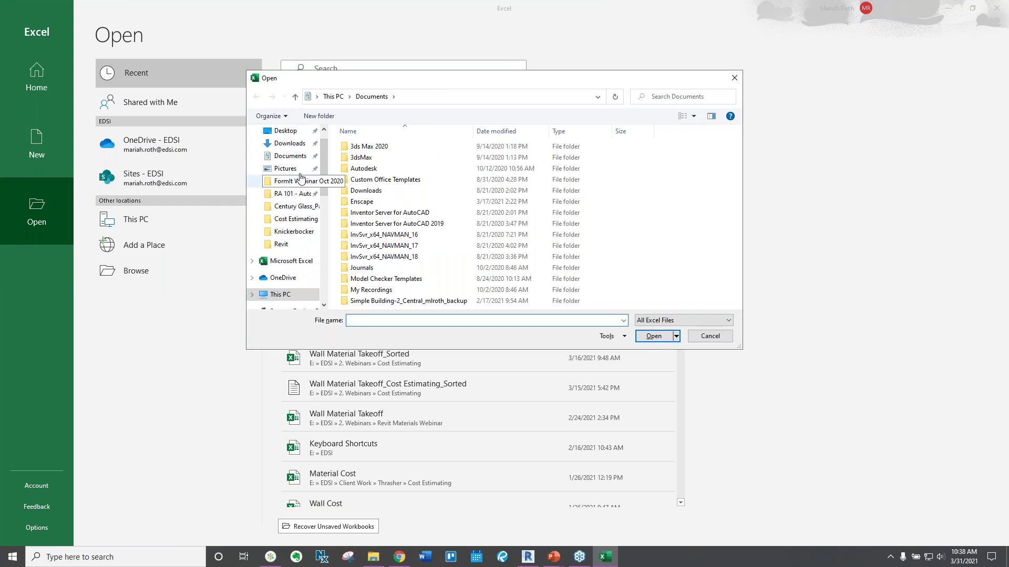
scroll(287, 284, "down", 1)
left_click(287, 286)
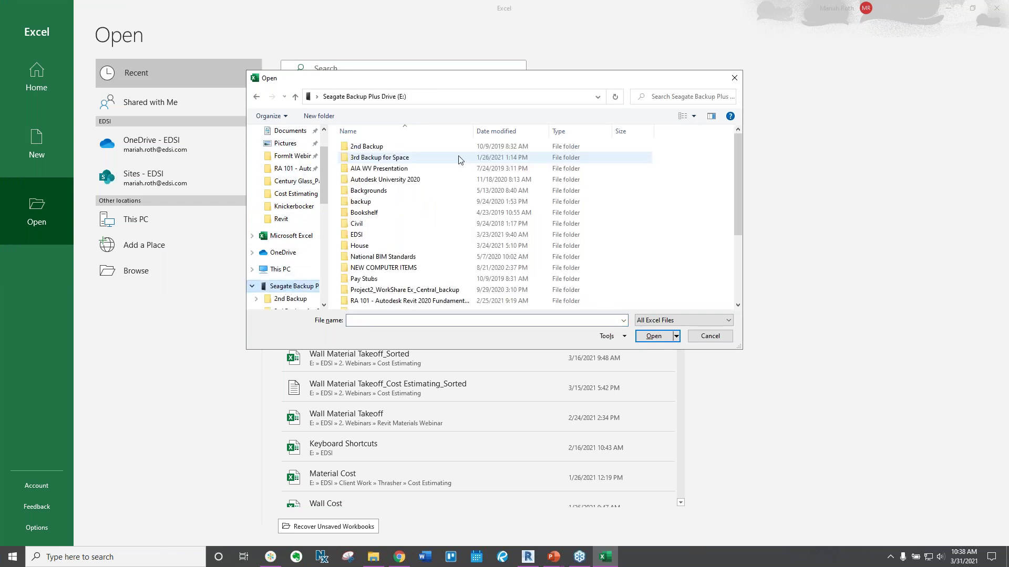
double_click(362, 234)
double_click(366, 158)
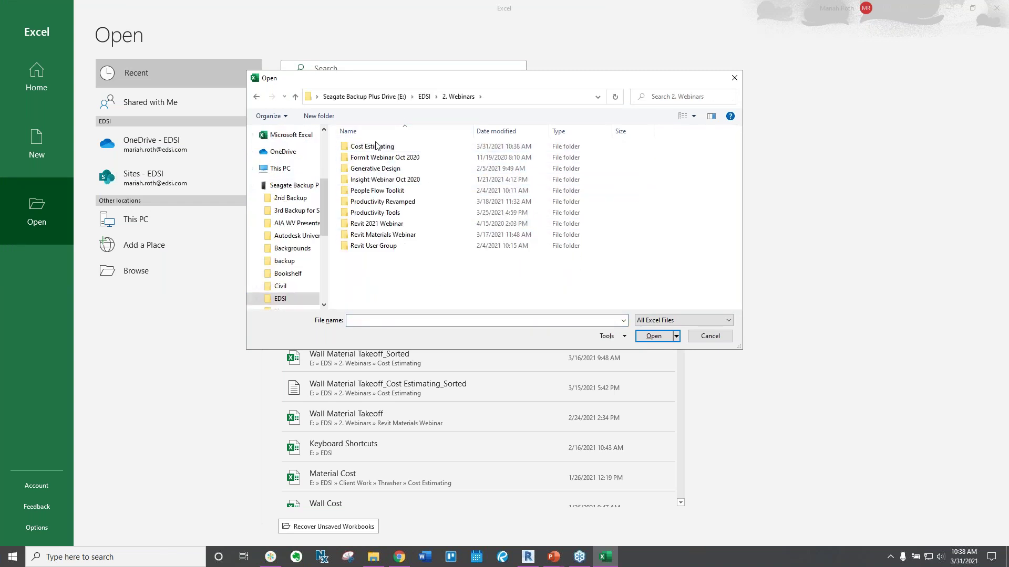
double_click(400, 147)
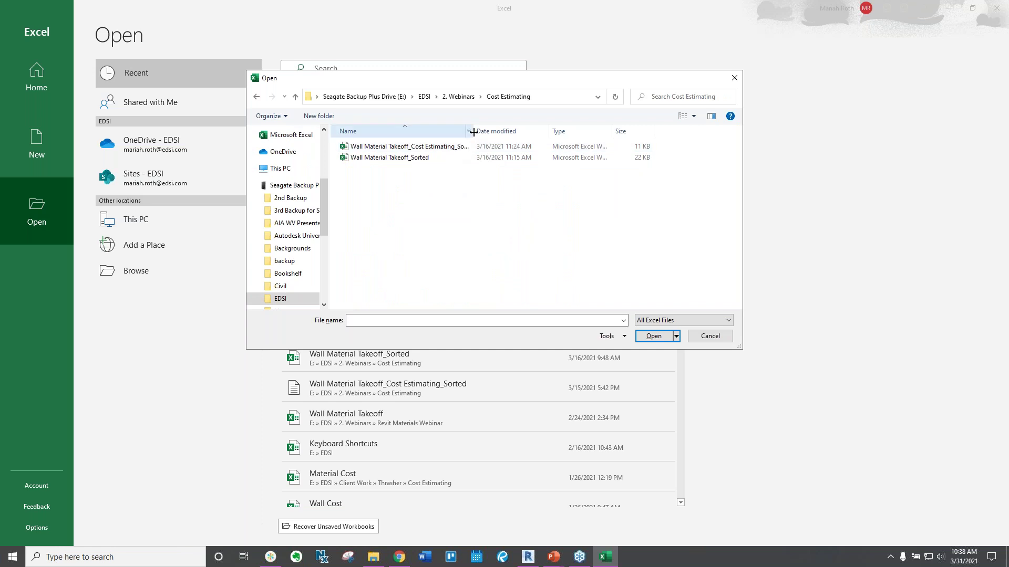
- List all file types in the folder and open the Wall Material Takeoff_Cost Estimating_Sorted_Exported V2 text document
left_click_drag(473, 132, 549, 133)
left_click(664, 322)
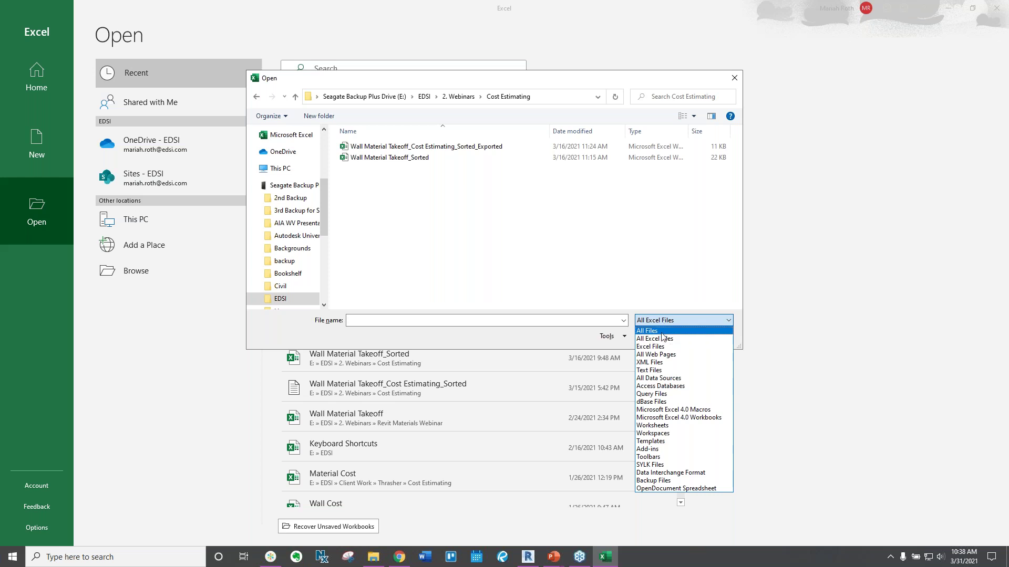
left_click(651, 331)
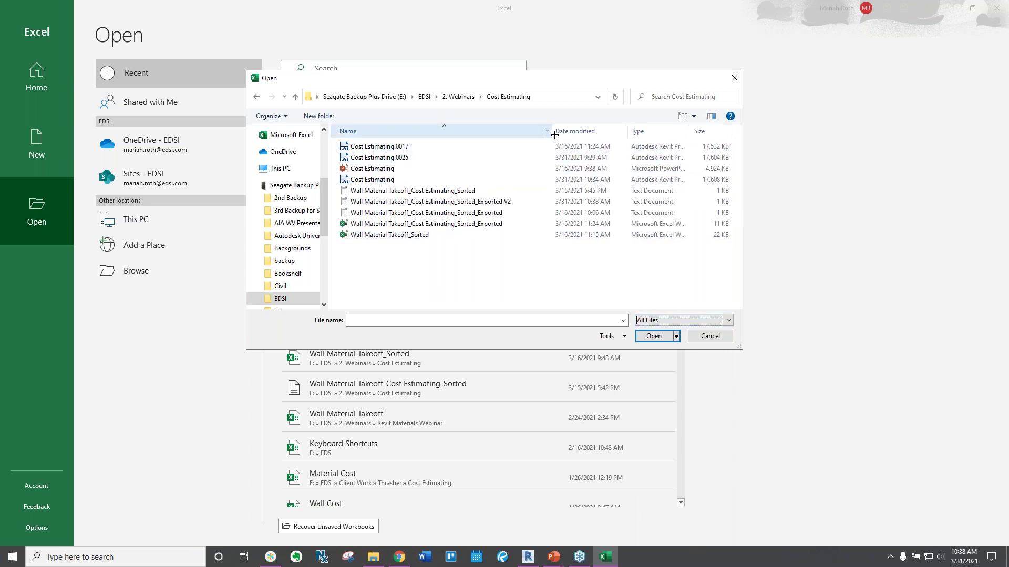
left_click_drag(549, 130, 568, 131)
left_click(504, 202)
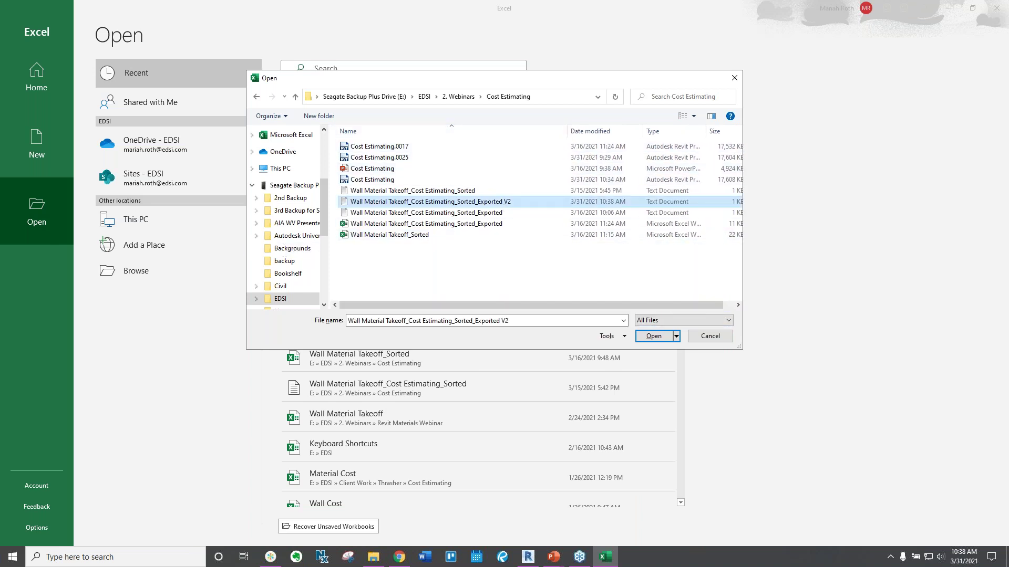
left_click(654, 336)
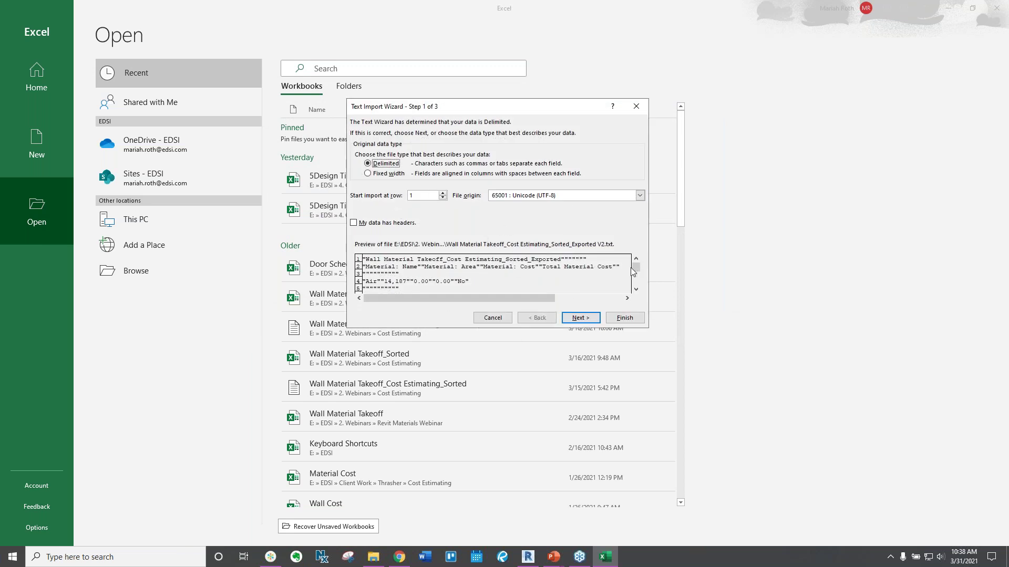
- Import the text as delimited data, accepting the Text Import Wizard's default settings
left_click(589, 316)
left_click(586, 319)
left_click(637, 319)
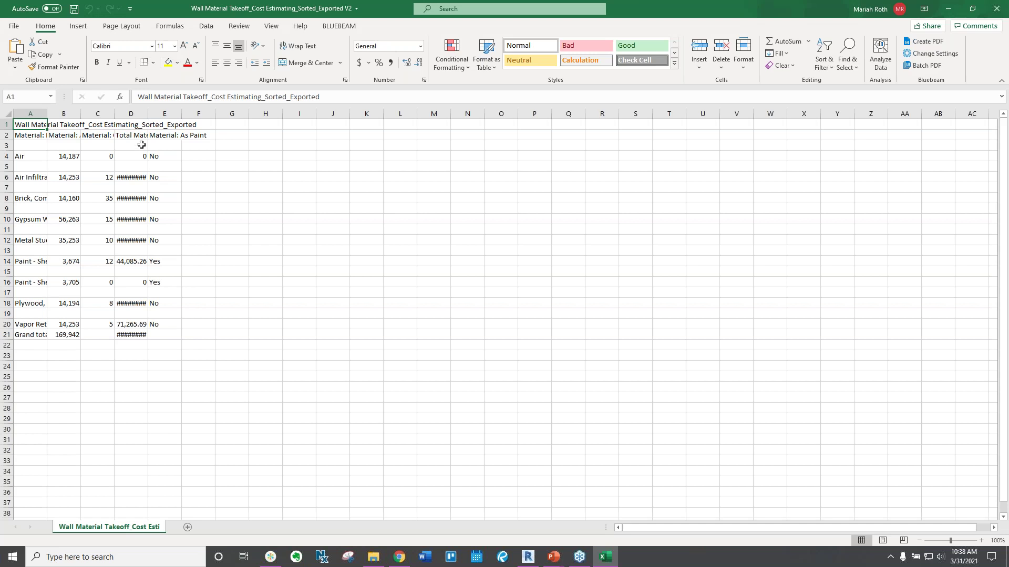
- Fit the widths of columns A through E to their contents and save the file
double_click(81, 114)
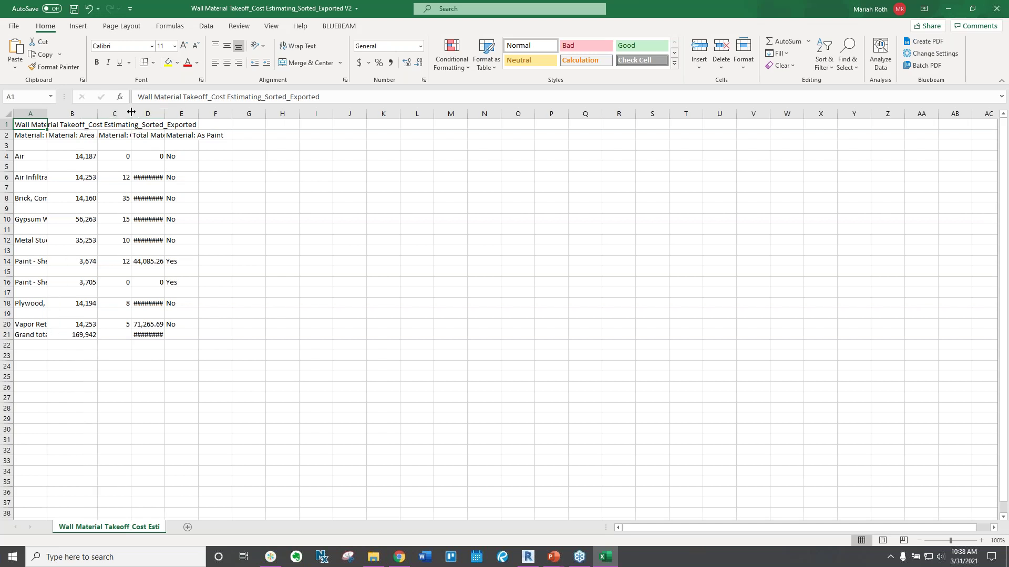
double_click(131, 114)
double_click(179, 114)
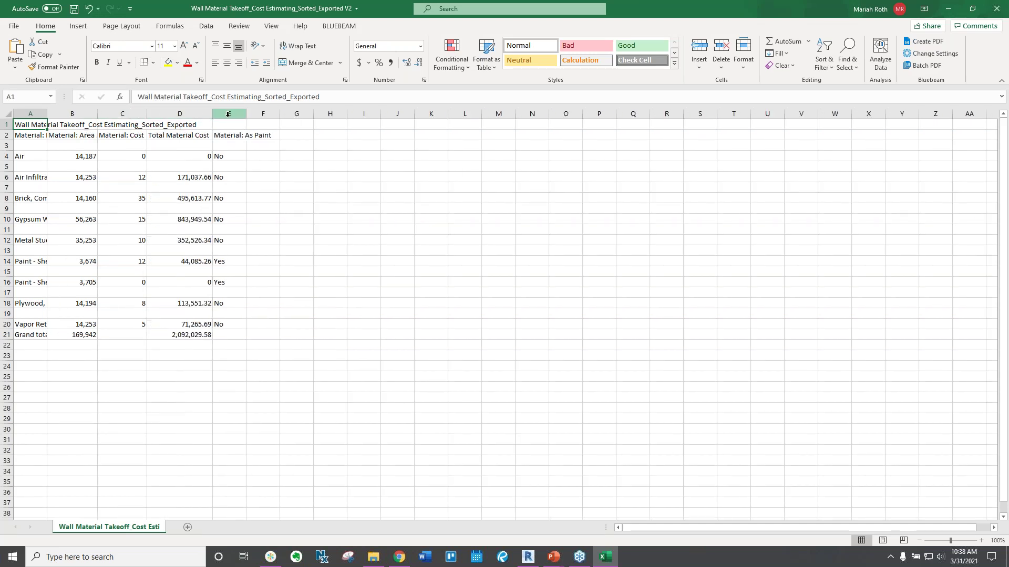
double_click(246, 113)
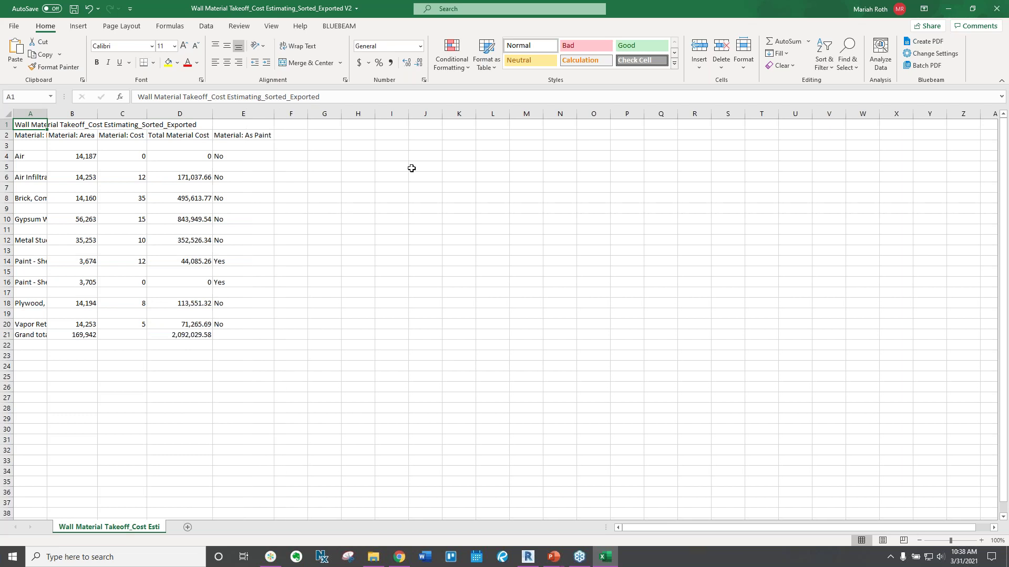
double_click(47, 113)
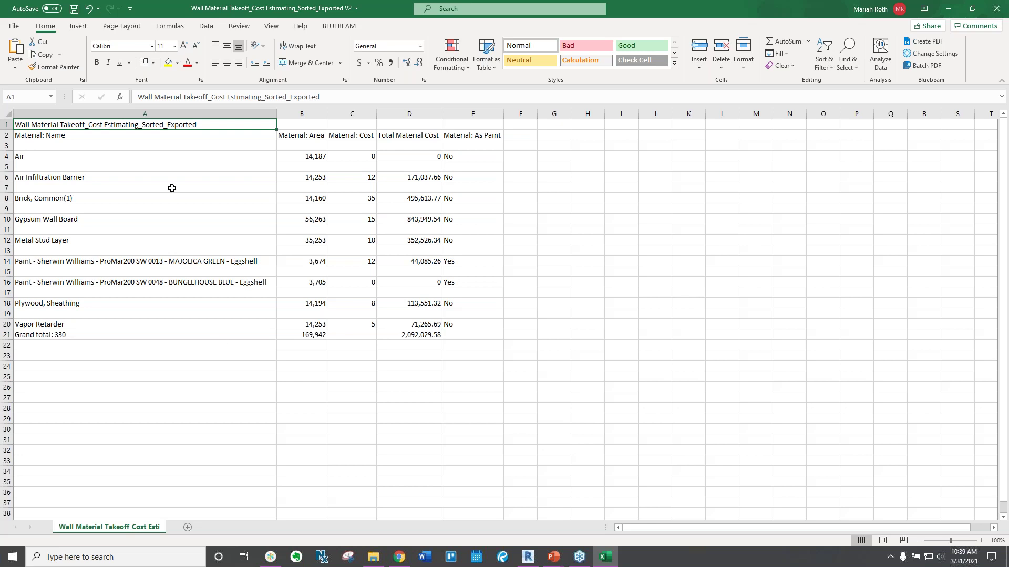
left_click(74, 9)
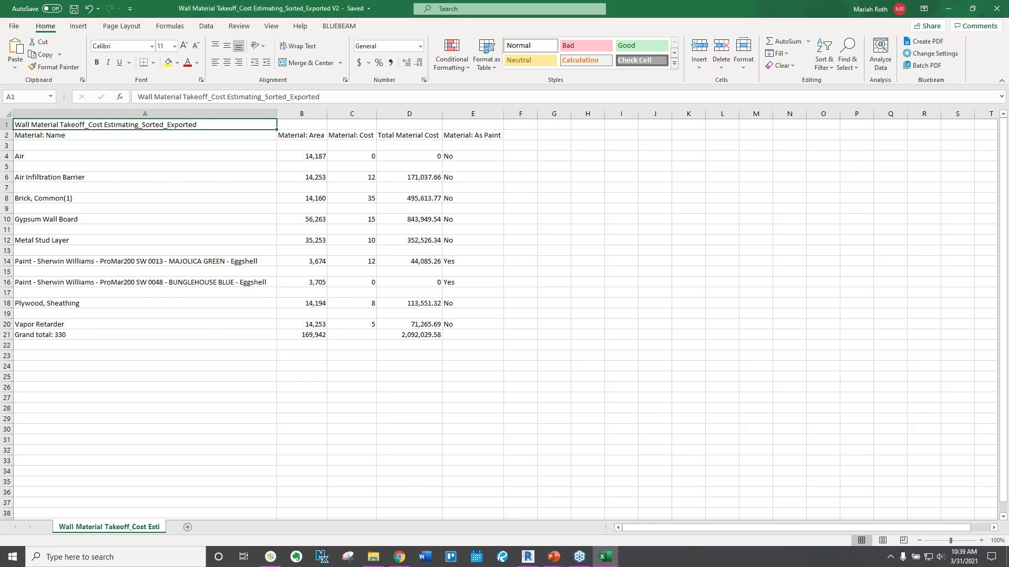
- Return to Revit, open Floor Material Takeoff_Volume, and examine its Material: Volume and Total Volume Material Cost columns
left_click(949, 9)
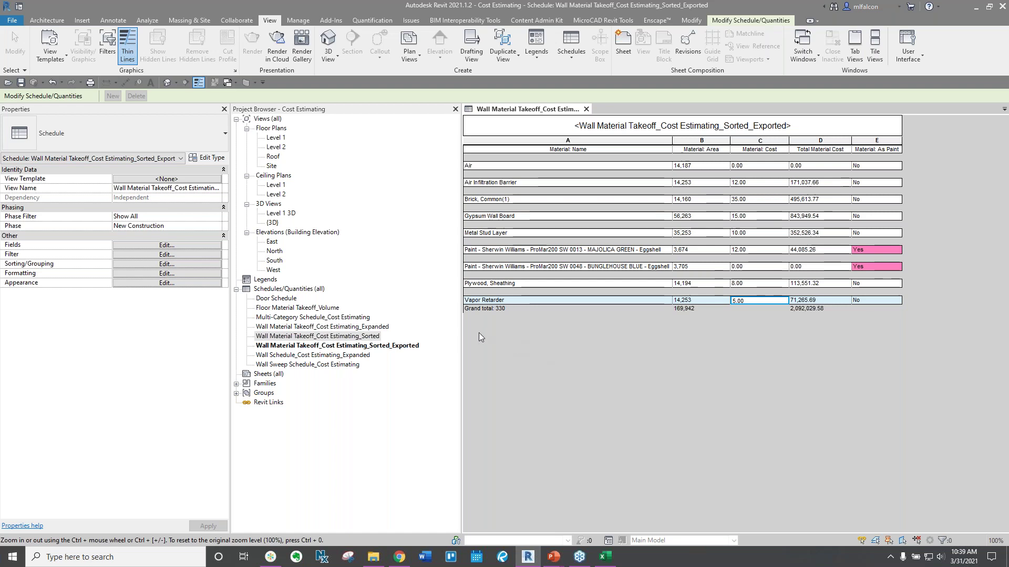
double_click(283, 308)
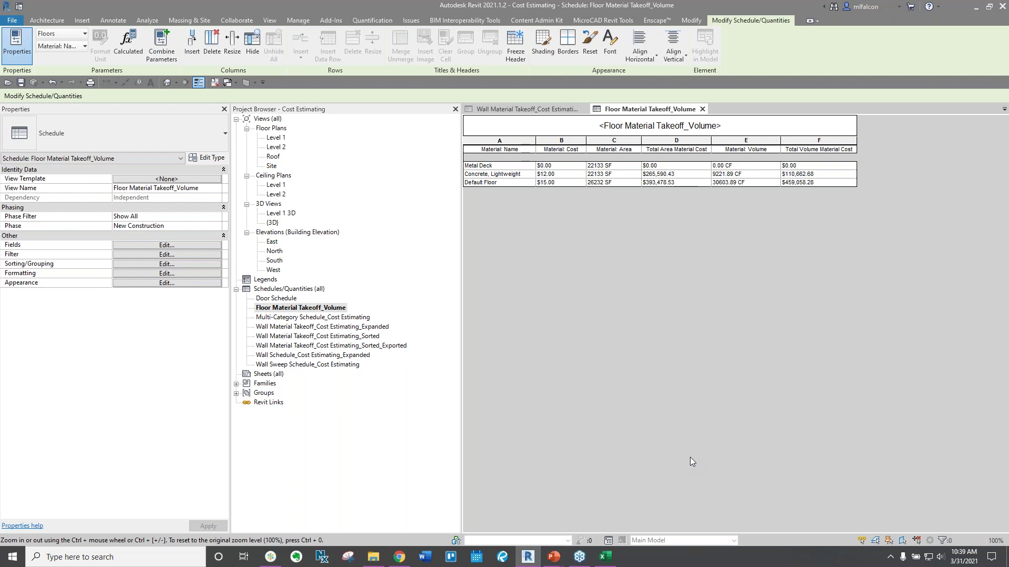
left_click(736, 141)
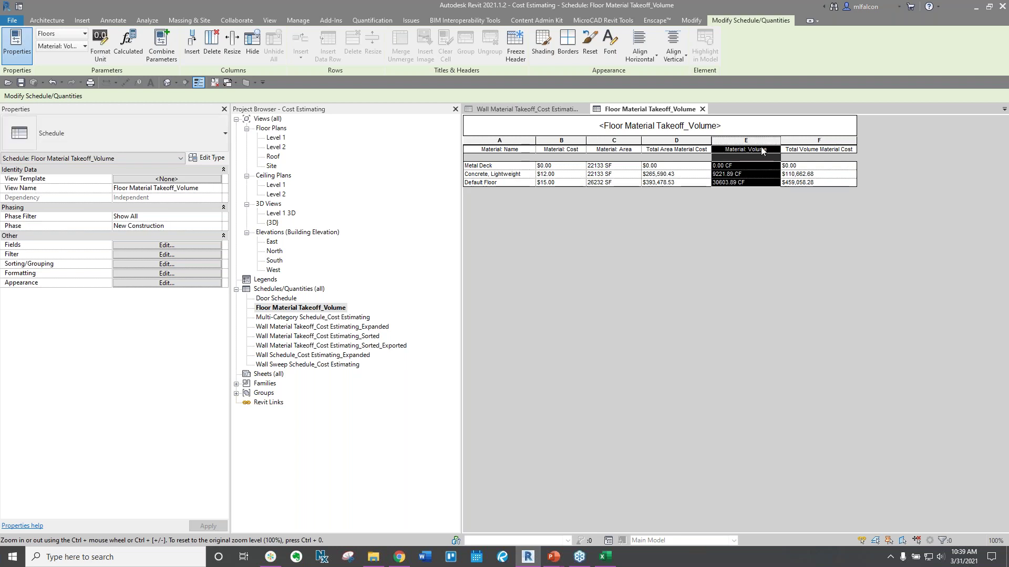
left_click(830, 141)
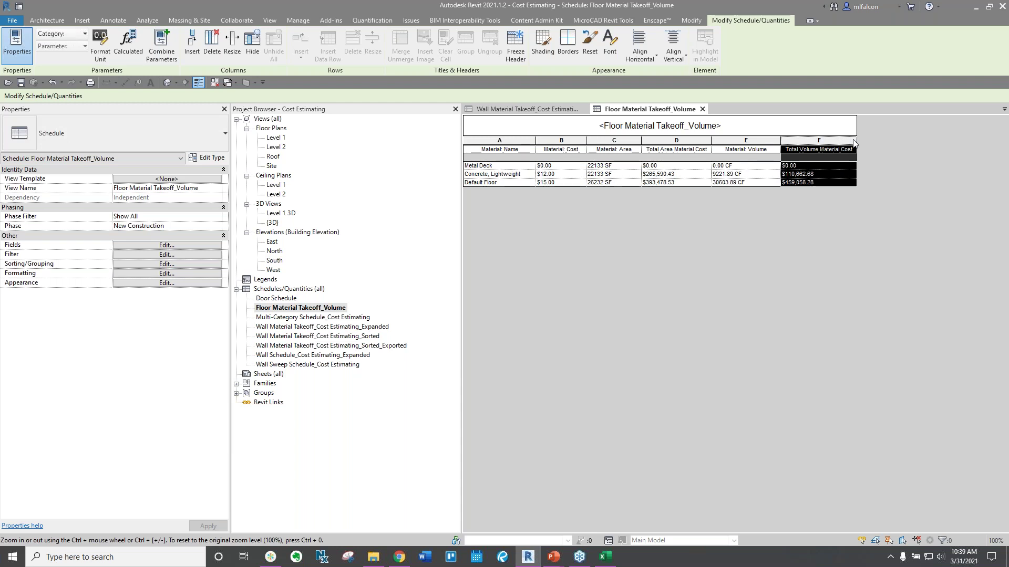
left_click(853, 164)
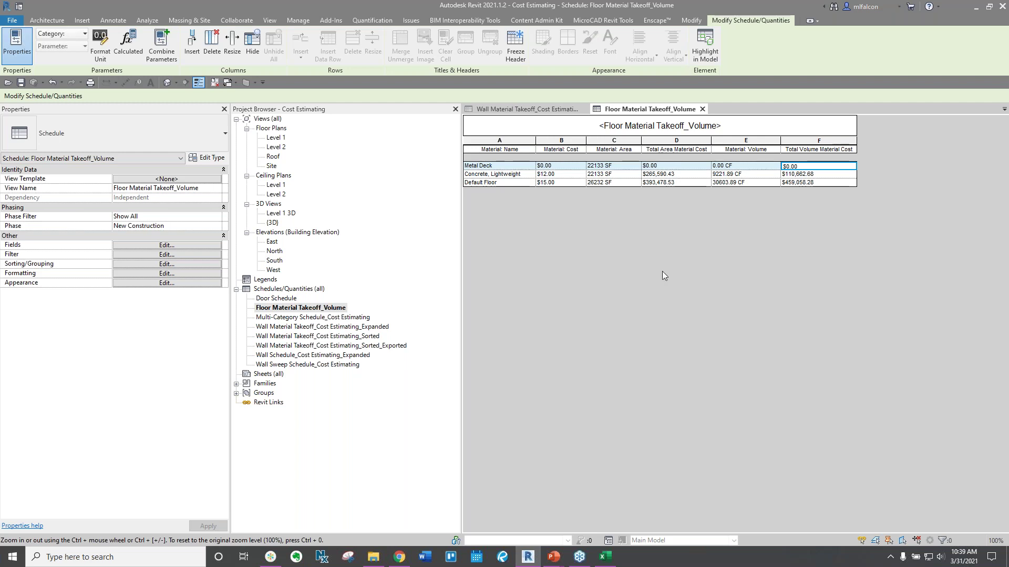
- Open the Wall Sweep Schedule_Cost Estimating schedule to view its cost, length and total columns
left_click(302, 365)
double_click(302, 365)
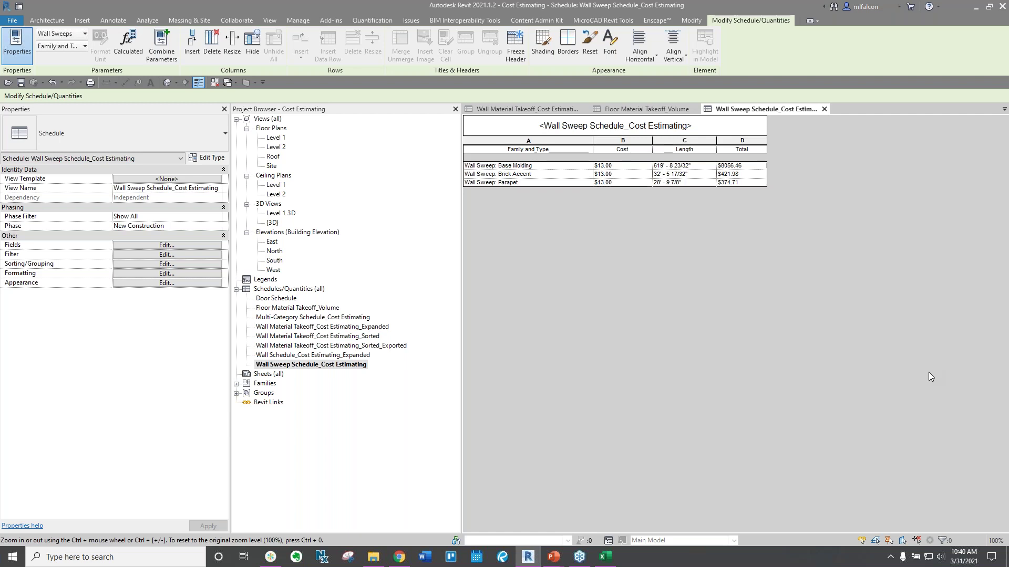
- Switch to the running PowerPoint slide show and advance past the Demo Time! slide
mouse_move(554, 557)
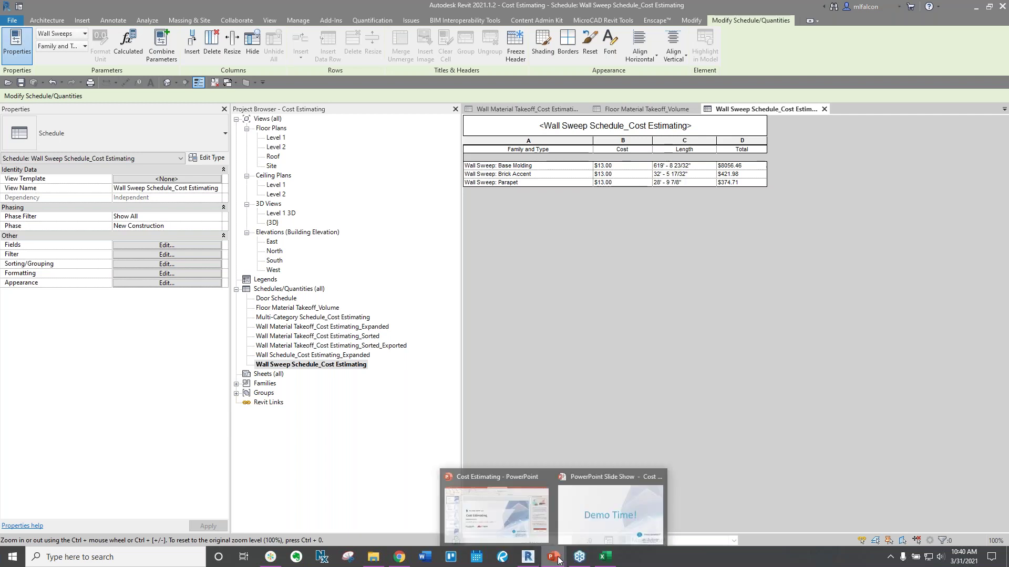
left_click(620, 518)
key("Right")
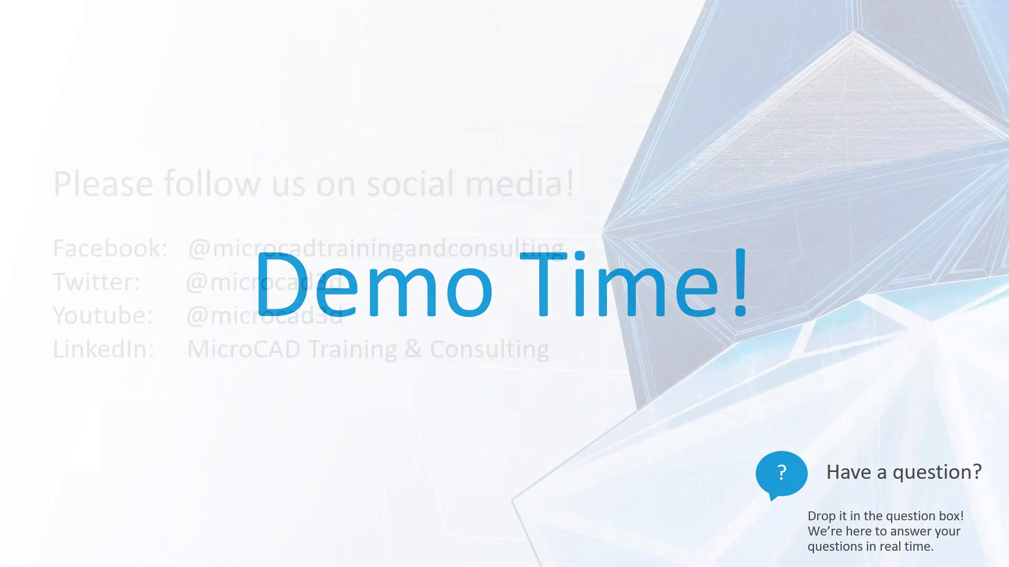